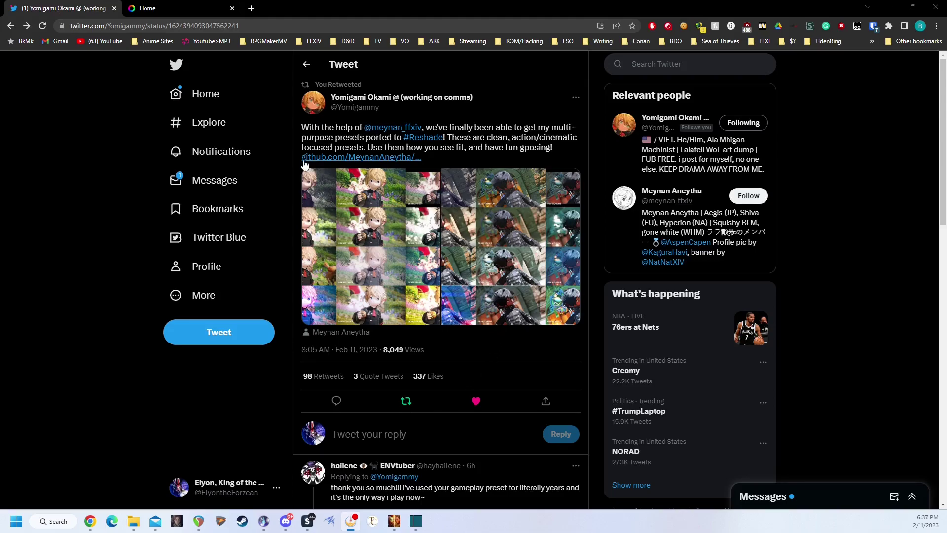
Open the tweet's GitHub presets port repository and scroll its README to the Download steps.
left_click(360, 157)
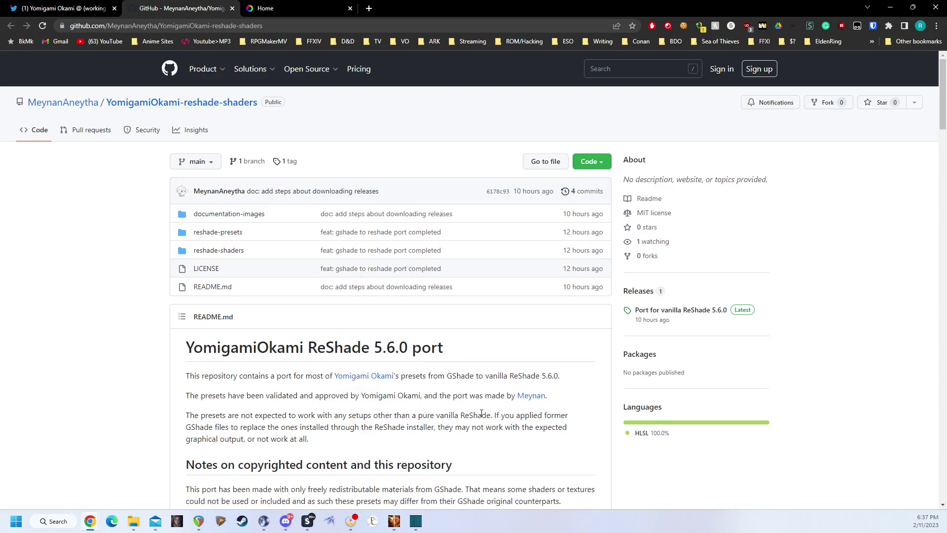
scroll(561, 411, "down", 1)
scroll(561, 411, "down", 7)
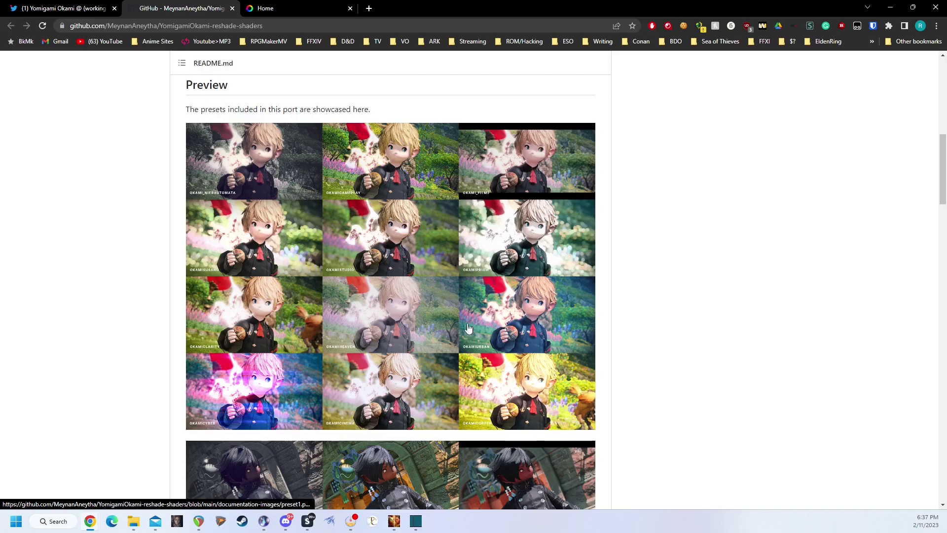
scroll(403, 289, "down", 5)
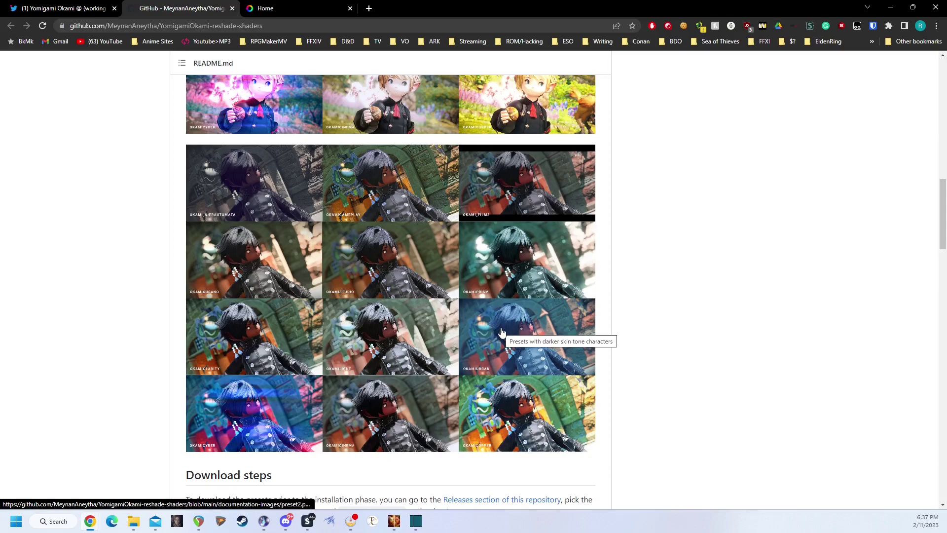
scroll(501, 332, "down", 6)
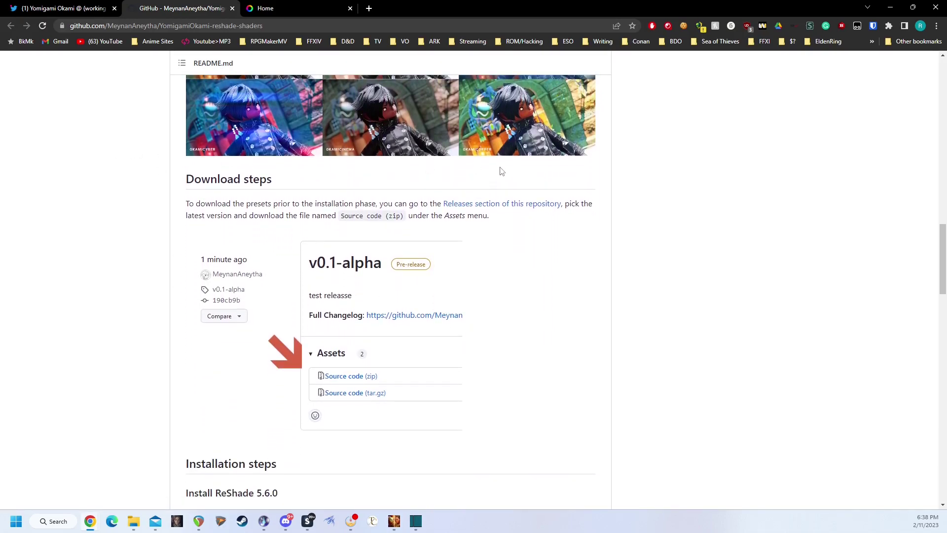
Save the release's Source code (zip), YomigamiOkami-reshade-shaders-1.0, to Downloads and close the Releases tab.
left_click(480, 207)
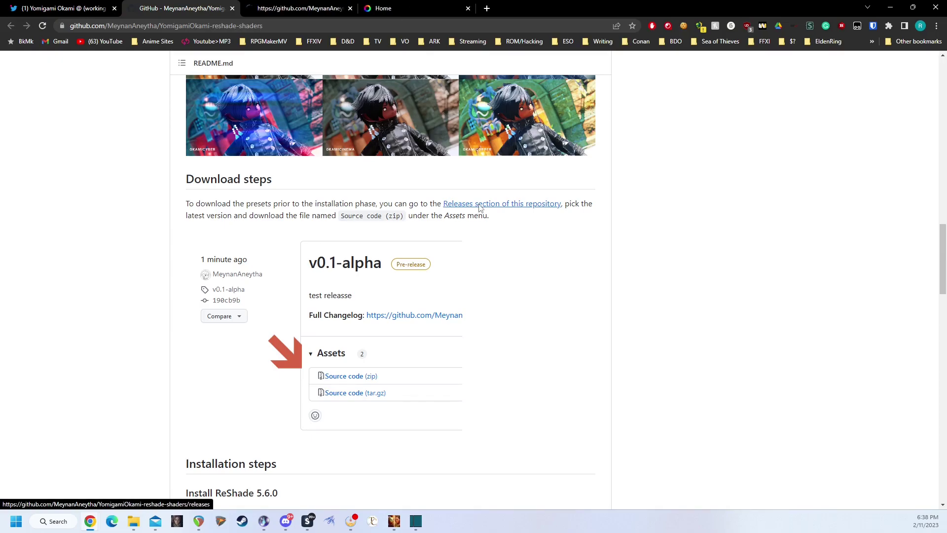
scroll(577, 292, "down", 5)
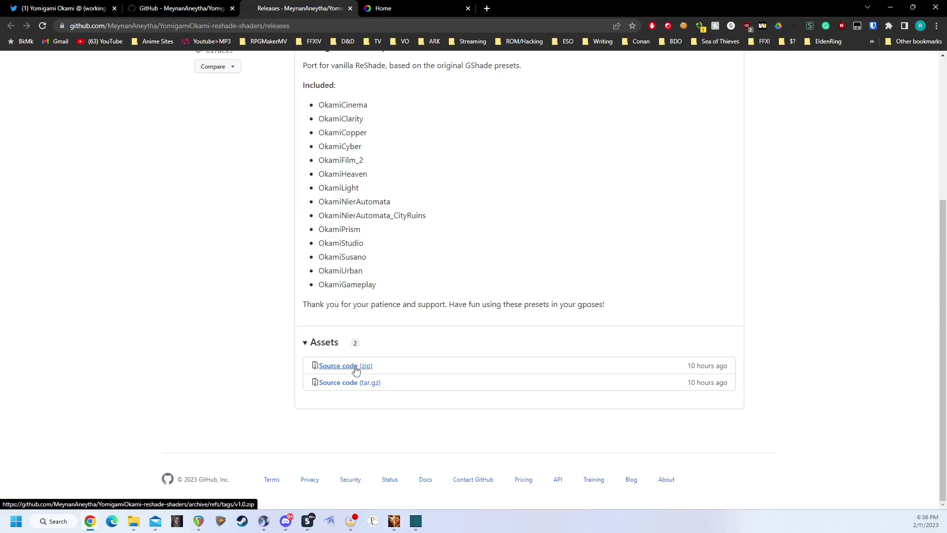
left_click(356, 371)
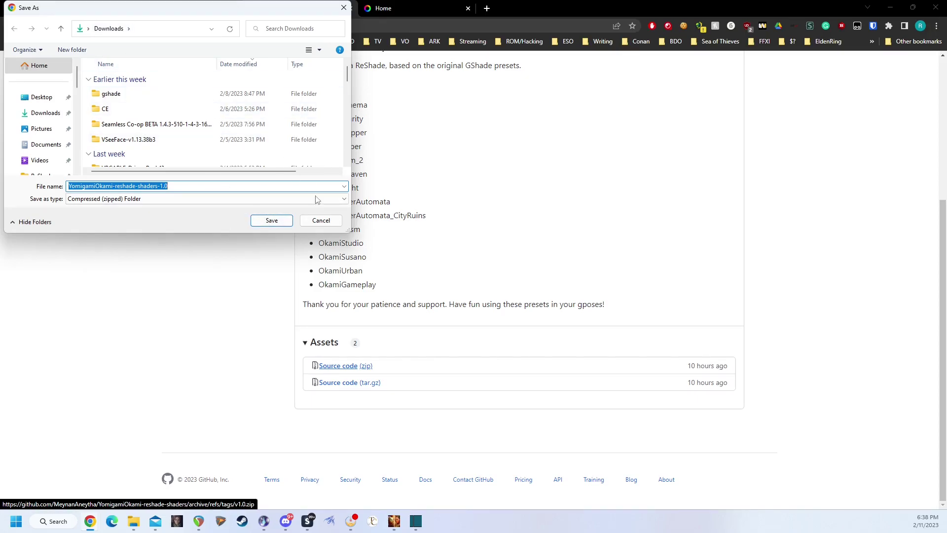
left_click(277, 226)
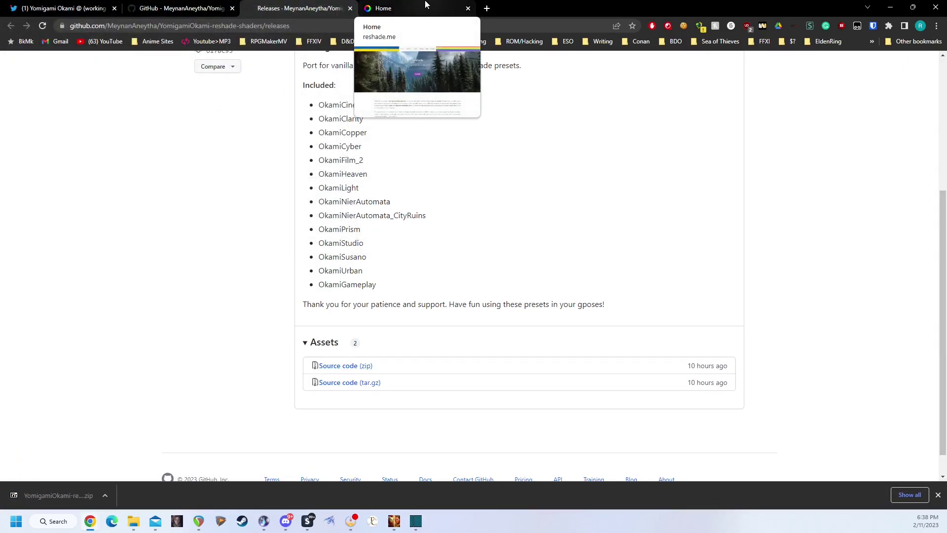
left_click(351, 9)
Save the ReShade 5.6.0 installer with full add-on support to Downloads, then close reshade.me.
left_click(311, 11)
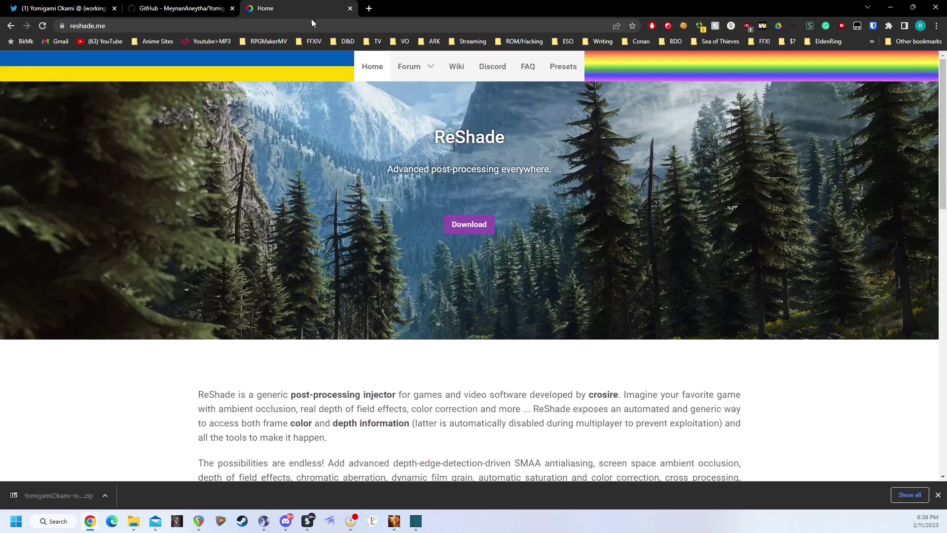
left_click(480, 227)
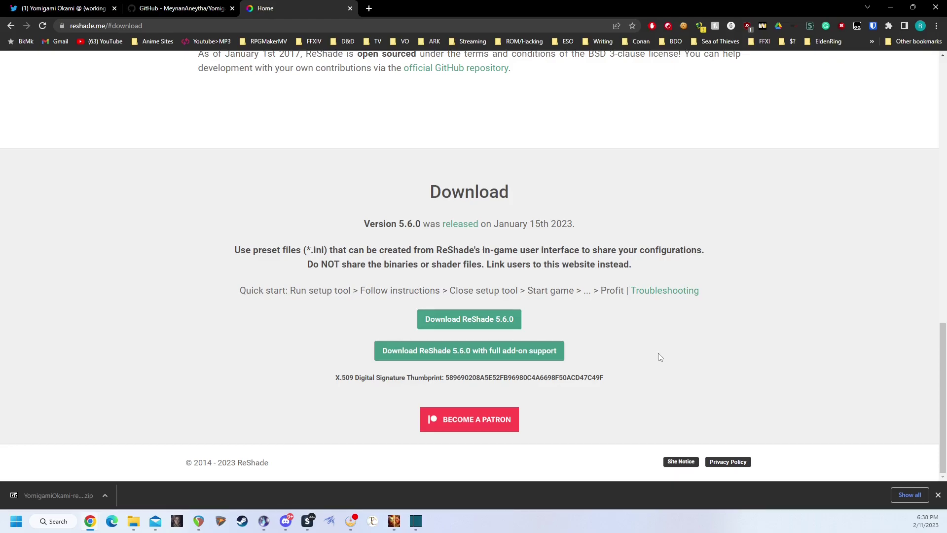
left_click(491, 359)
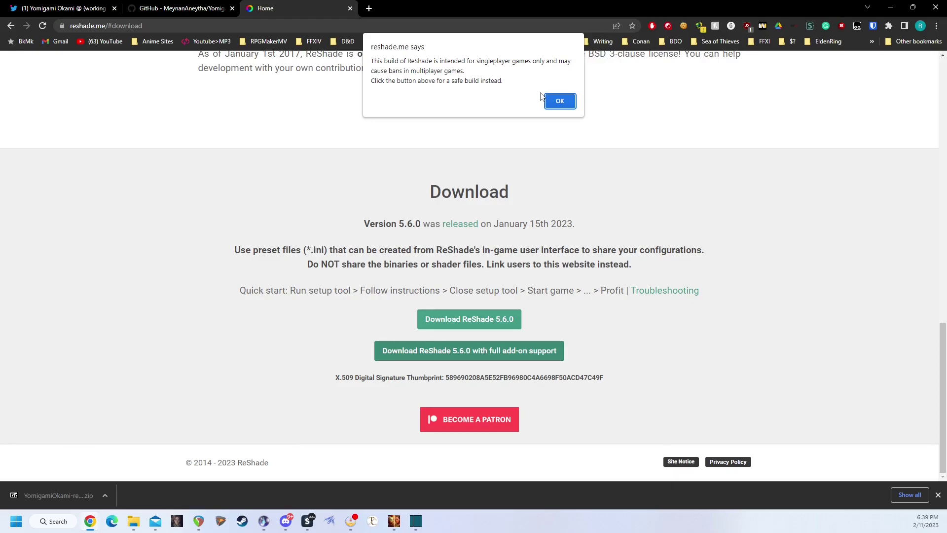
left_click(561, 100)
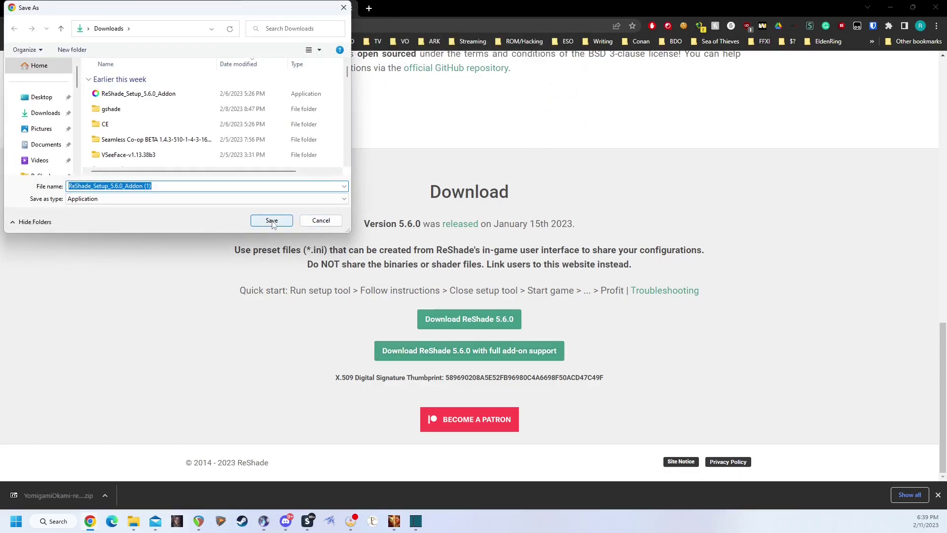
left_click(271, 220)
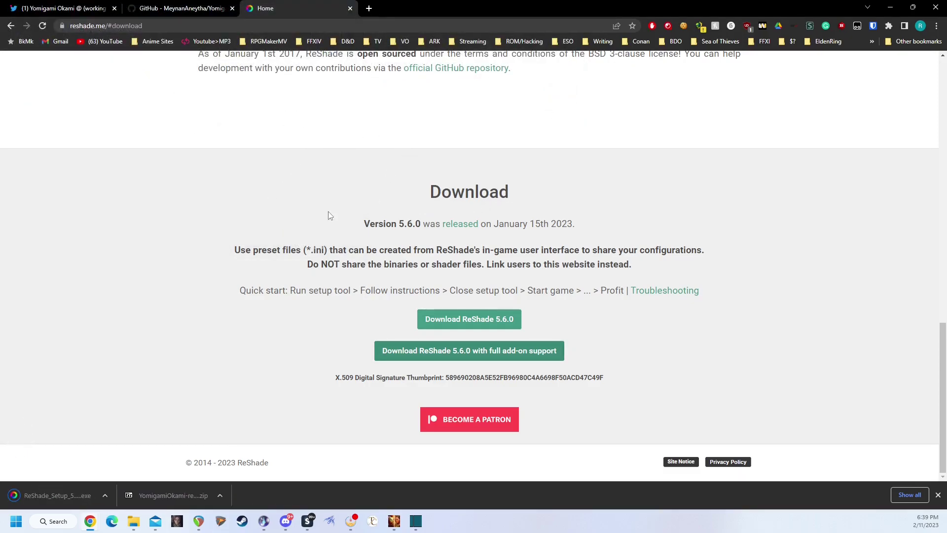
left_click(350, 8)
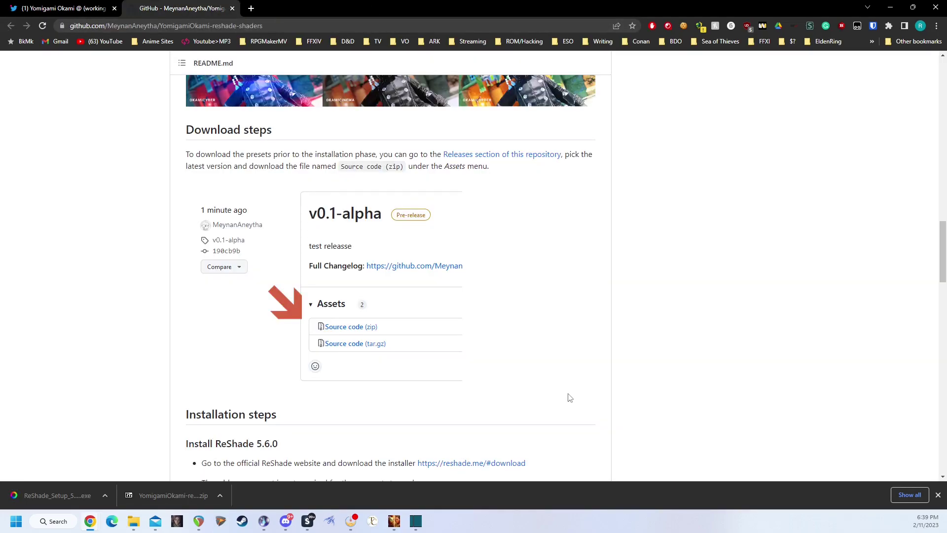
Open Downloads in File Explorer and select the YomigamiOkami-reshade-shaders-1.0 zip.
scroll(569, 398, "down", 10)
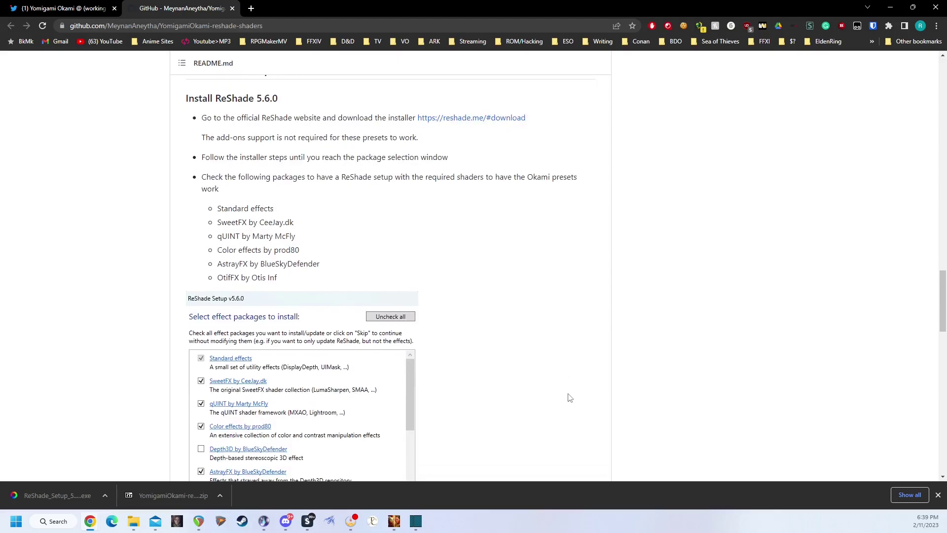
left_click(135, 526)
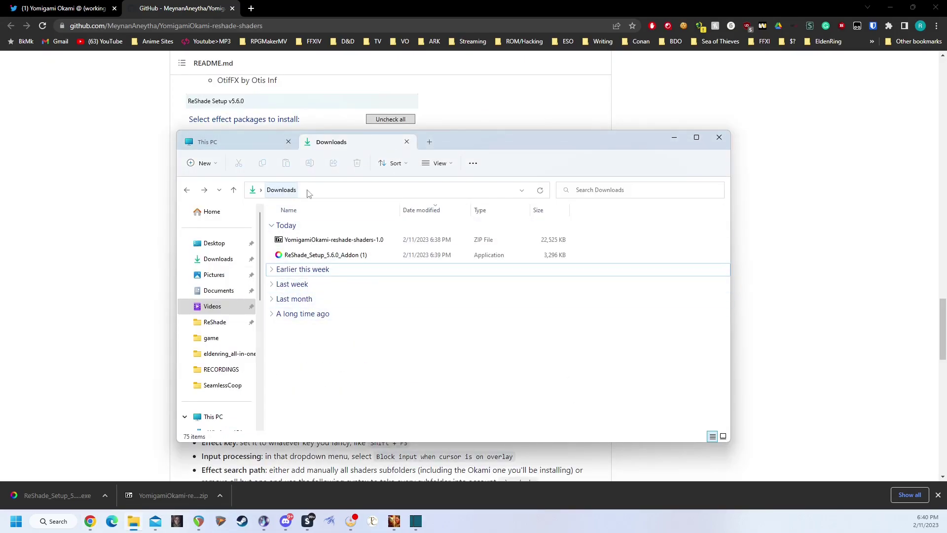
left_click(345, 240)
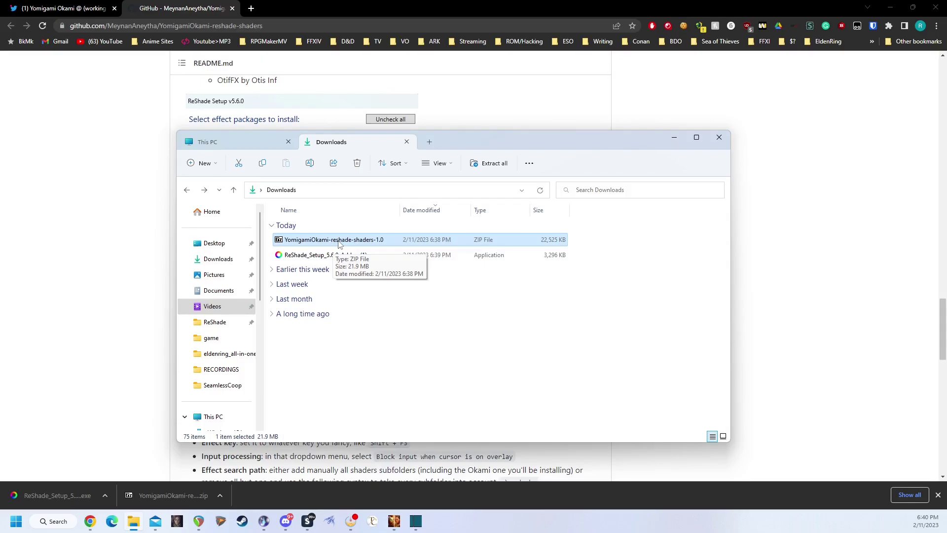
Extract the shaders zip into a YomigamiOkami-reshade-shaders-1.0 folder in Downloads and select it.
right_click(338, 243)
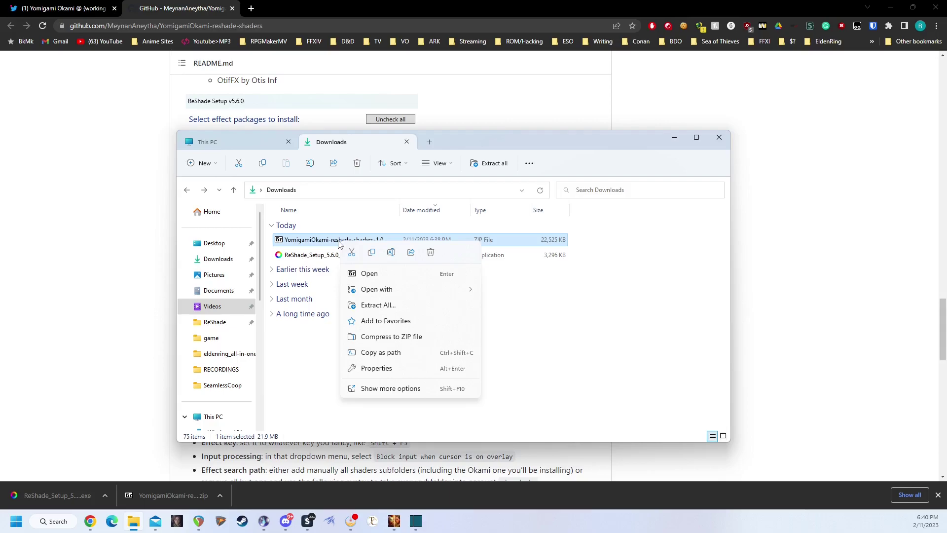
left_click(379, 305)
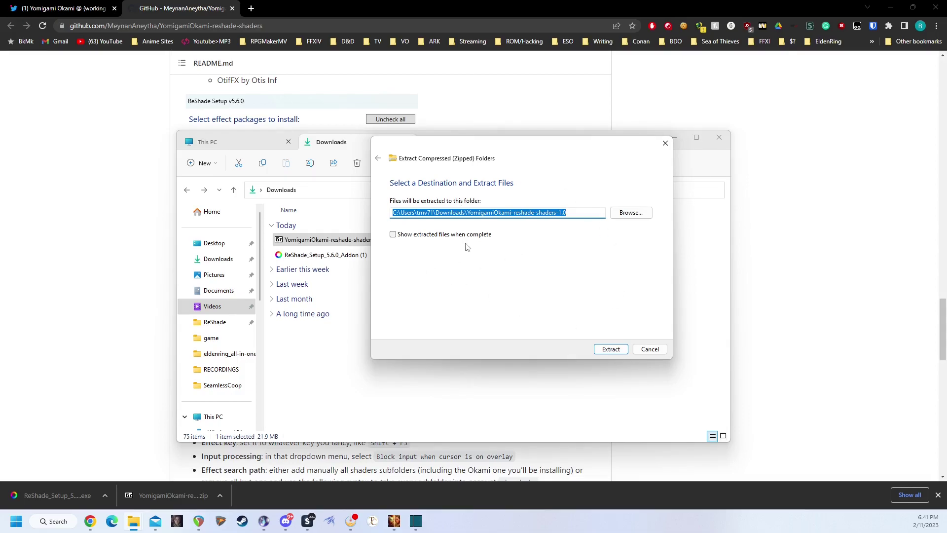
left_click(618, 350)
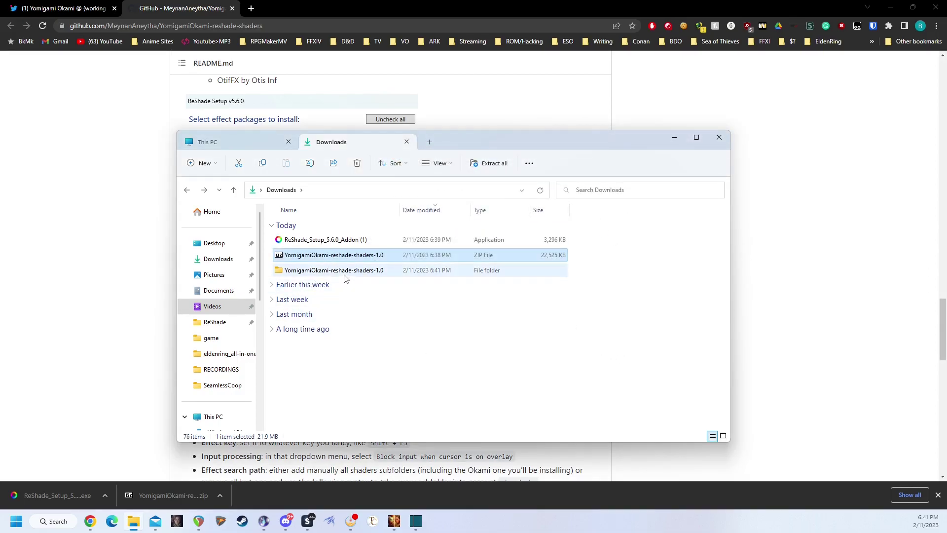
left_click(337, 275)
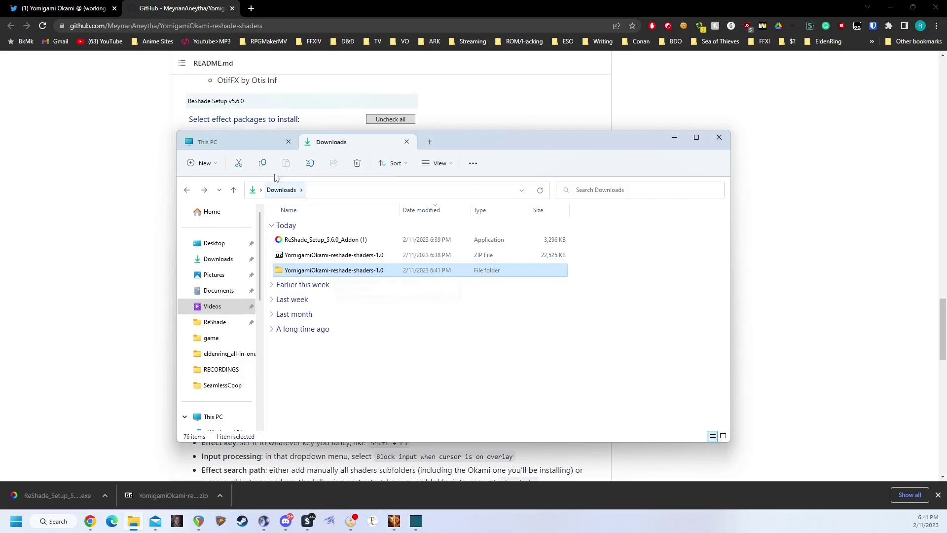
Go to C:\Program Files (x86)\SquareEnix\FINAL FANTASY XIV - A Realm Reborn\game.
left_click(235, 144)
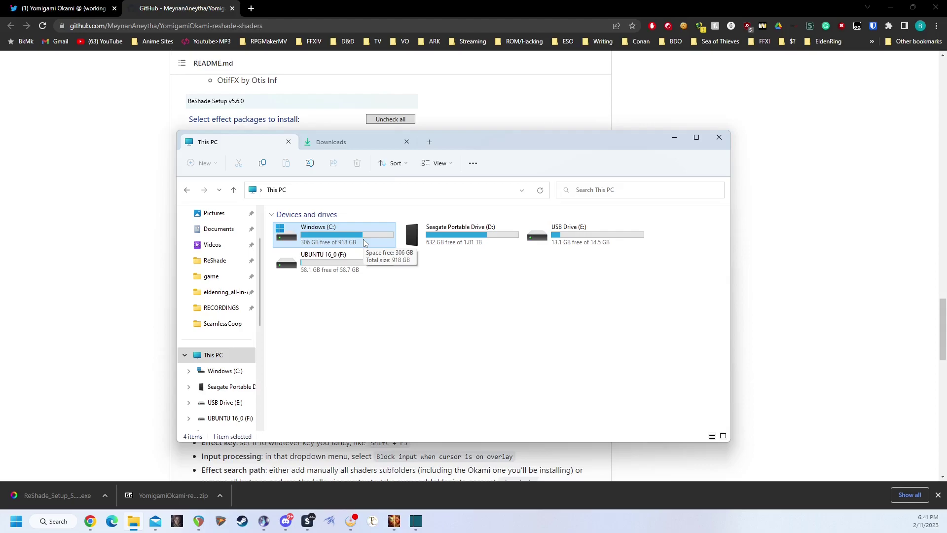
double_click(326, 243)
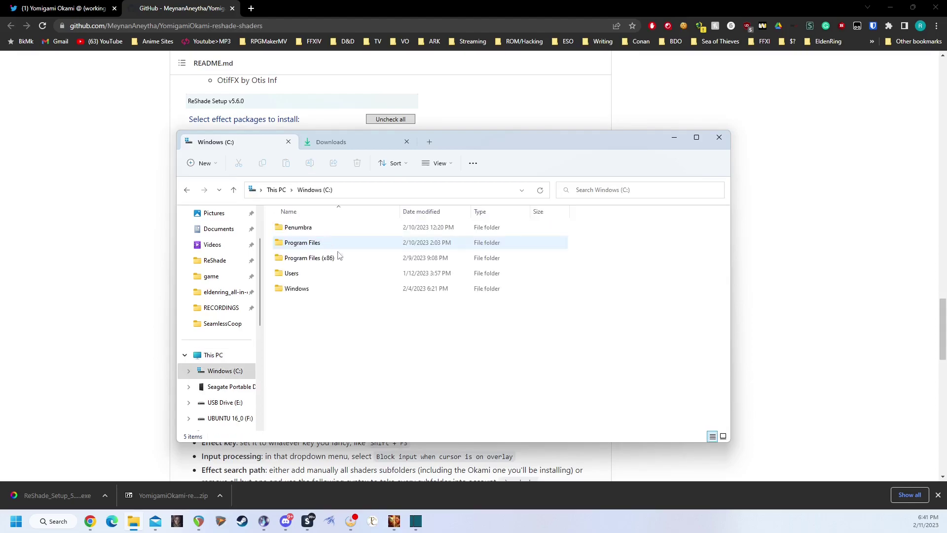
double_click(319, 258)
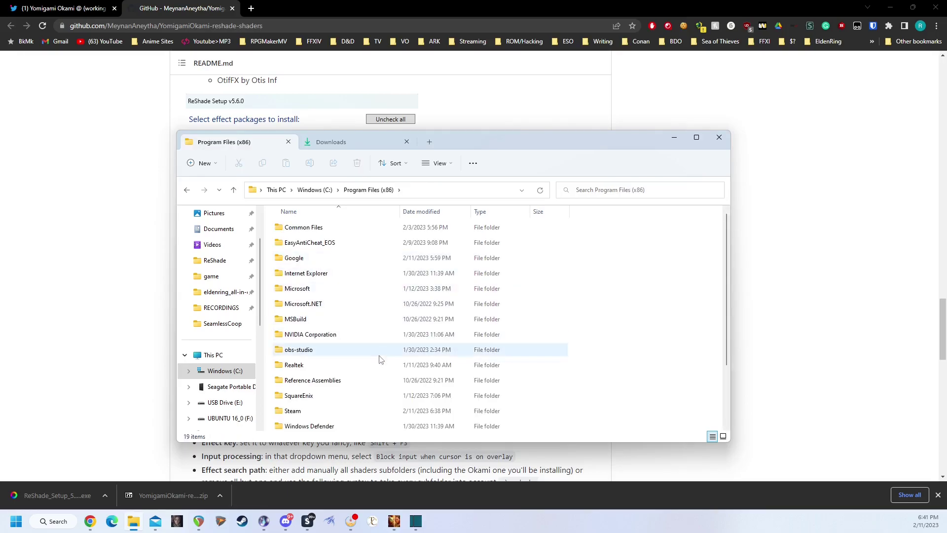
double_click(305, 396)
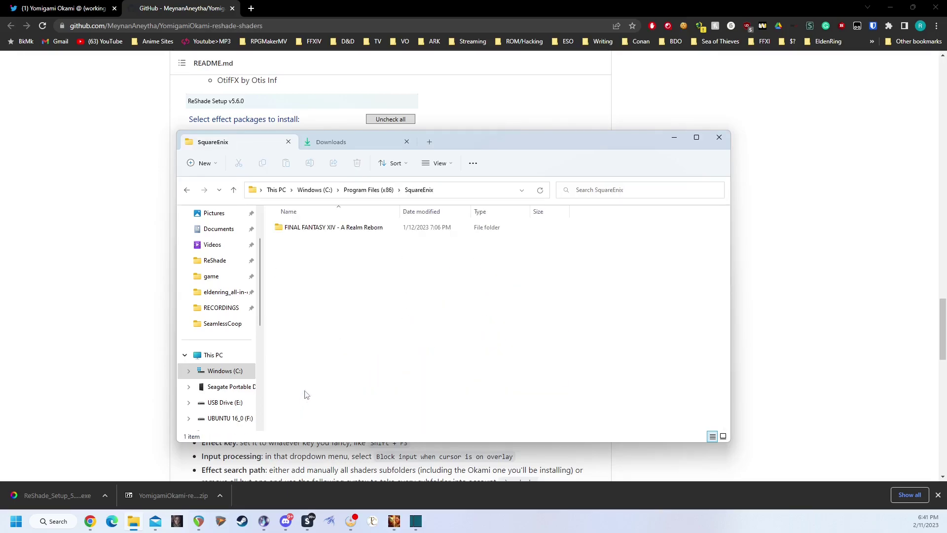
double_click(345, 228)
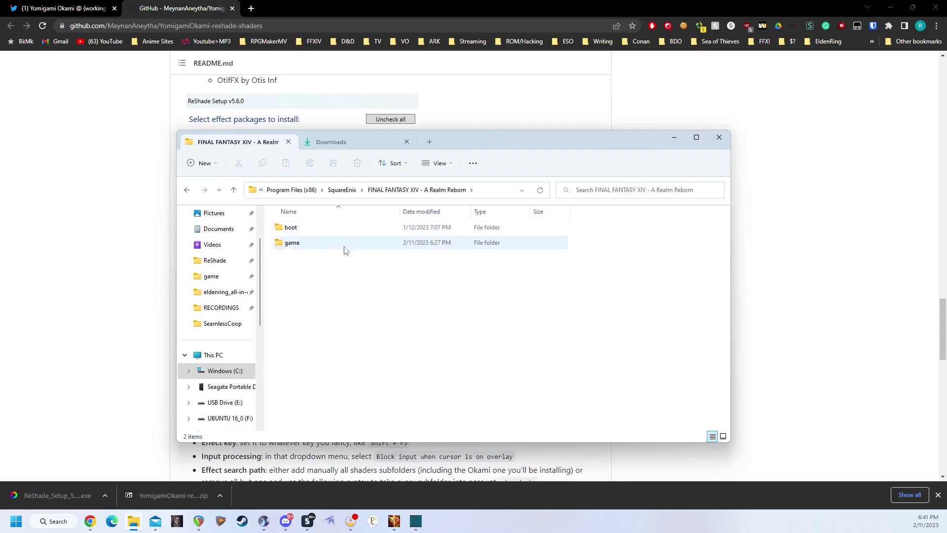
double_click(292, 243)
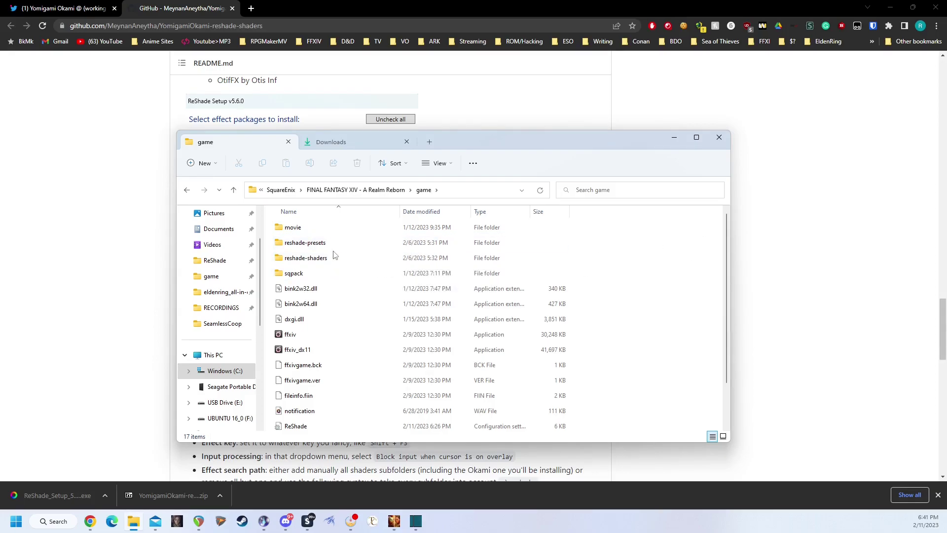
Create a new folder named 'ReShade Backup' in the game folder.
right_click(643, 238)
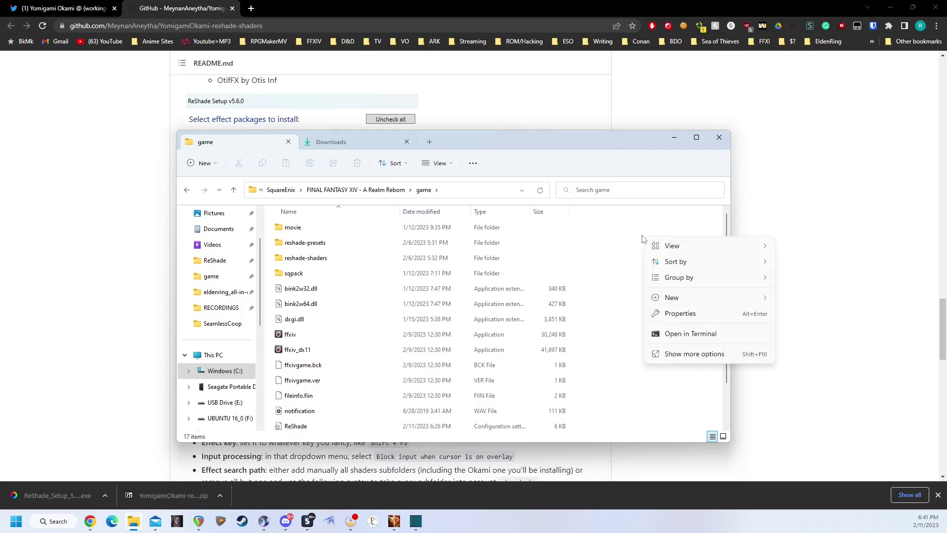
left_click(809, 299)
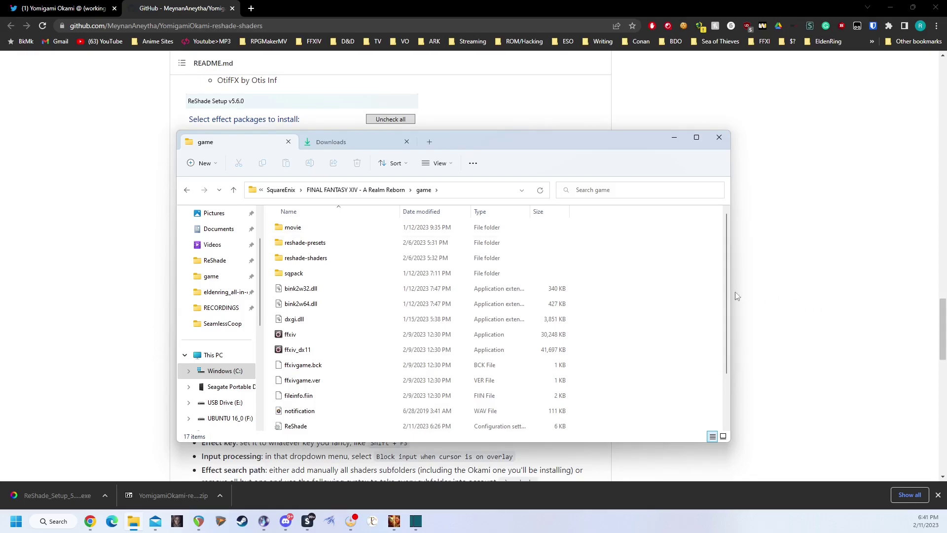
type("Re")
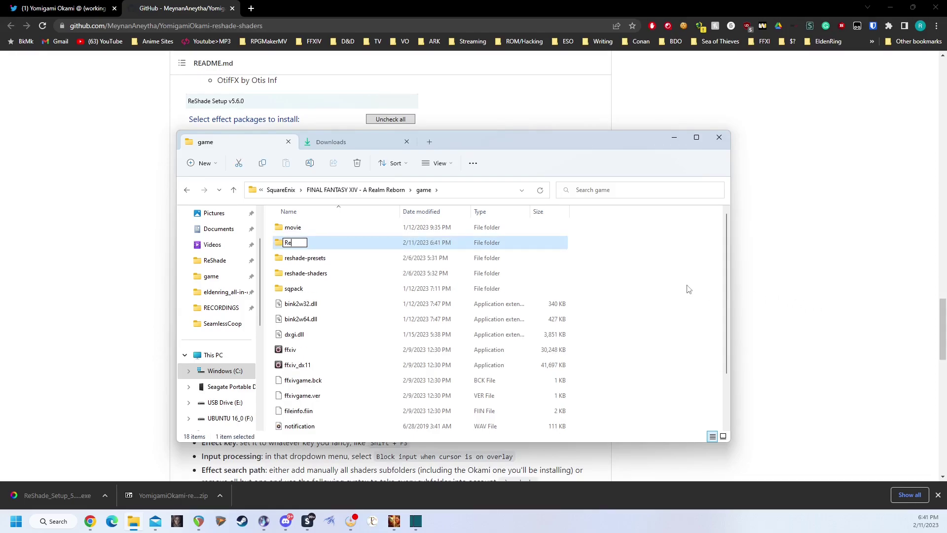
type("Shade Backup")
key("Return")
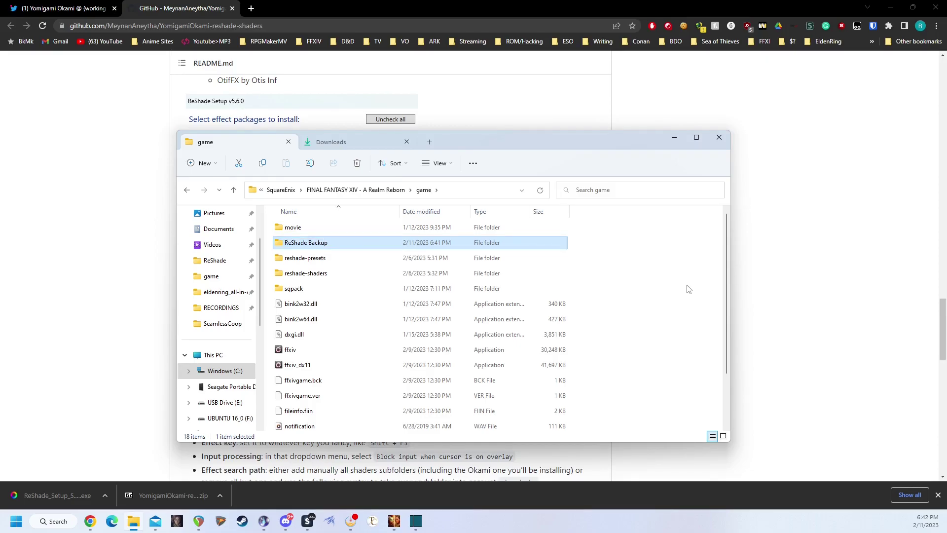
Move reshade-presets and reshade-shaders into ReShade Backup and check its contents.
left_click(326, 271)
left_click_drag(615, 279, 330, 247)
double_click(320, 244)
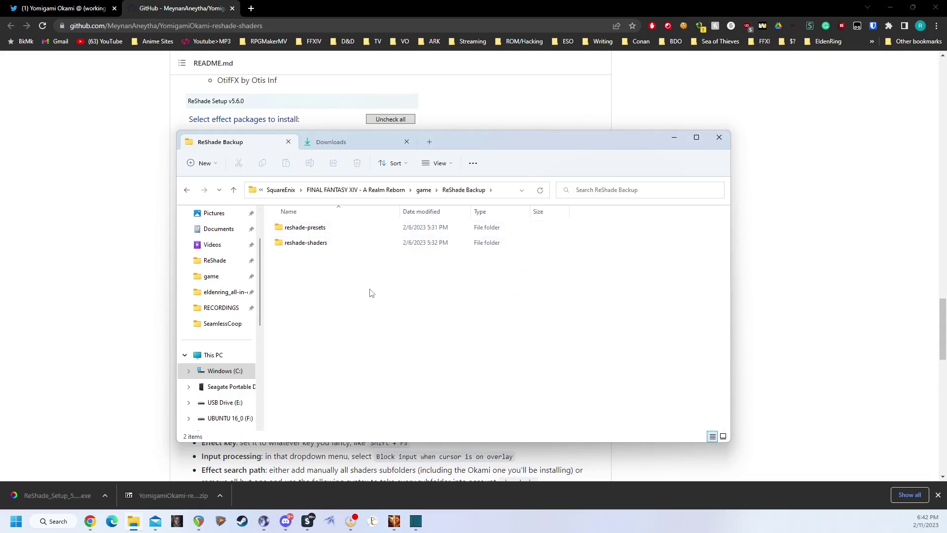
key("BackSpace")
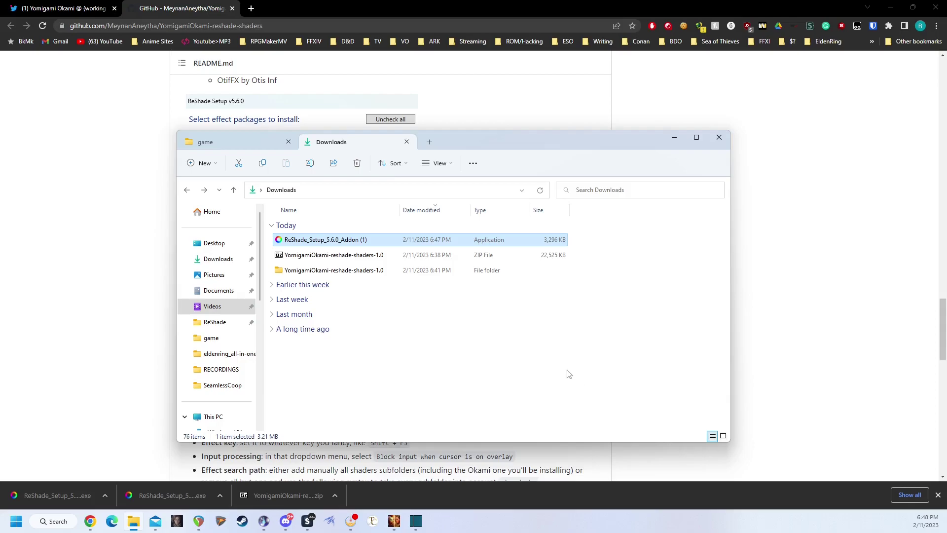
Launch ReShade_Setup_5.6.0_Addon and accept its singleplayer-only warning.
double_click(338, 245)
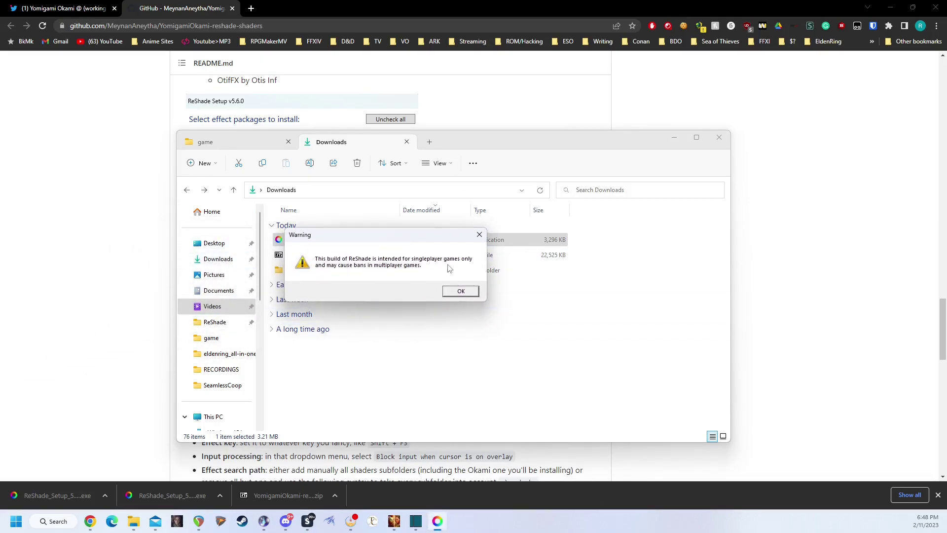
left_click(470, 291)
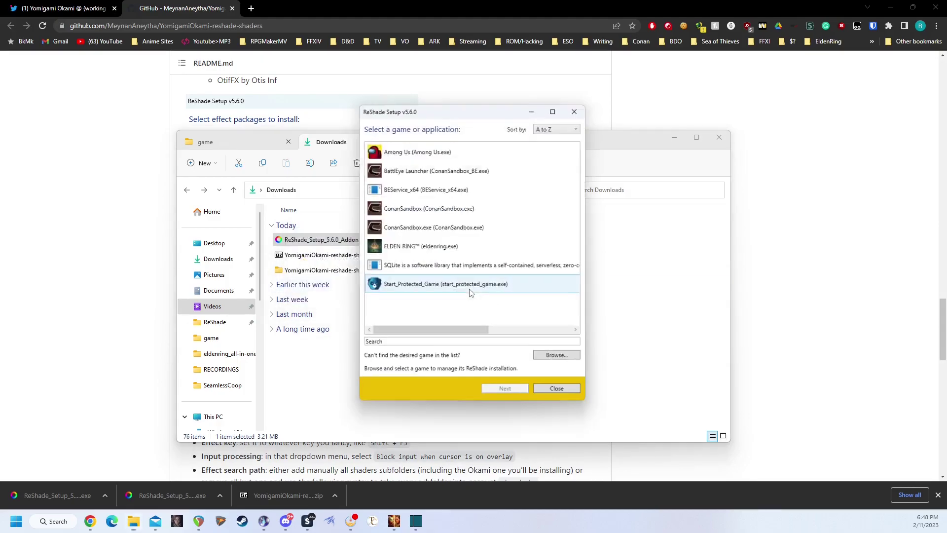
Pick FINAL FANTASY XIV's ffxiv_dx11 executable as ReShade's target game.
left_click(557, 361)
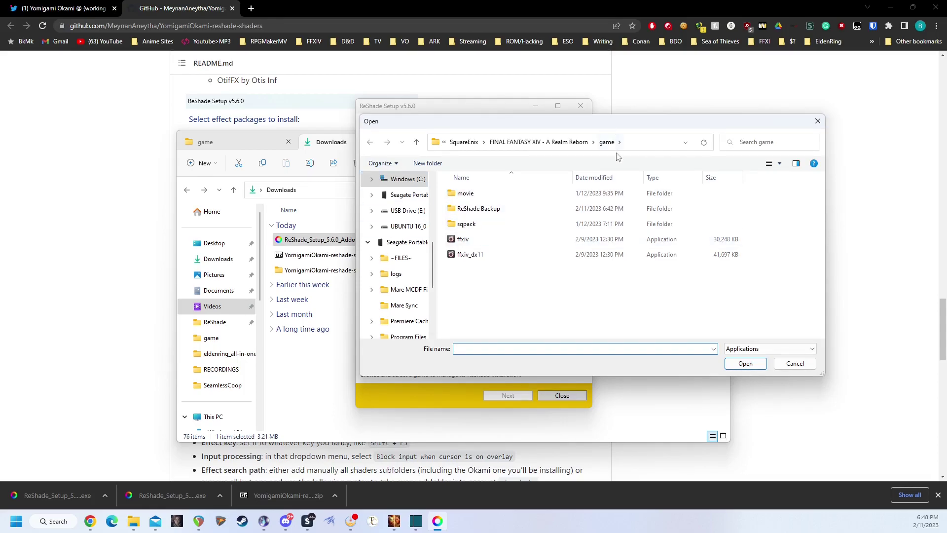
double_click(471, 255)
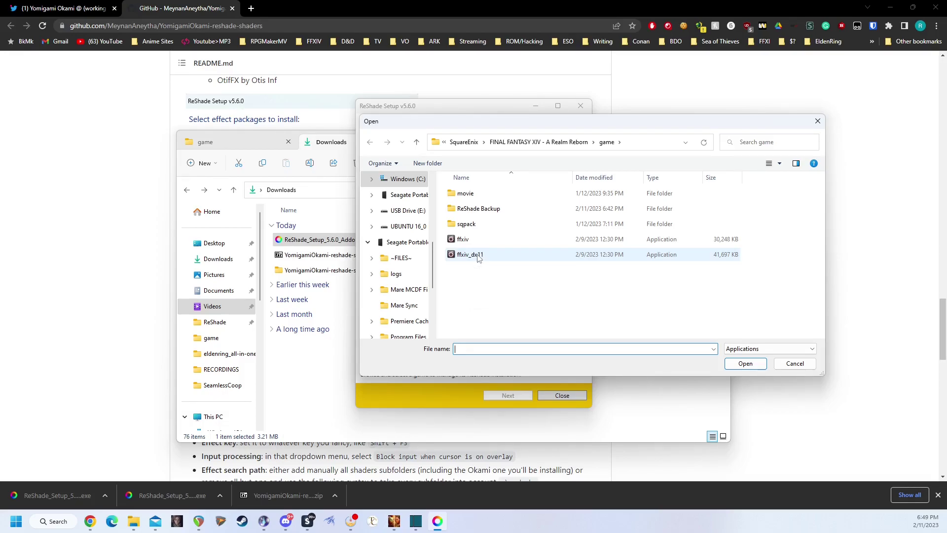
left_click(517, 399)
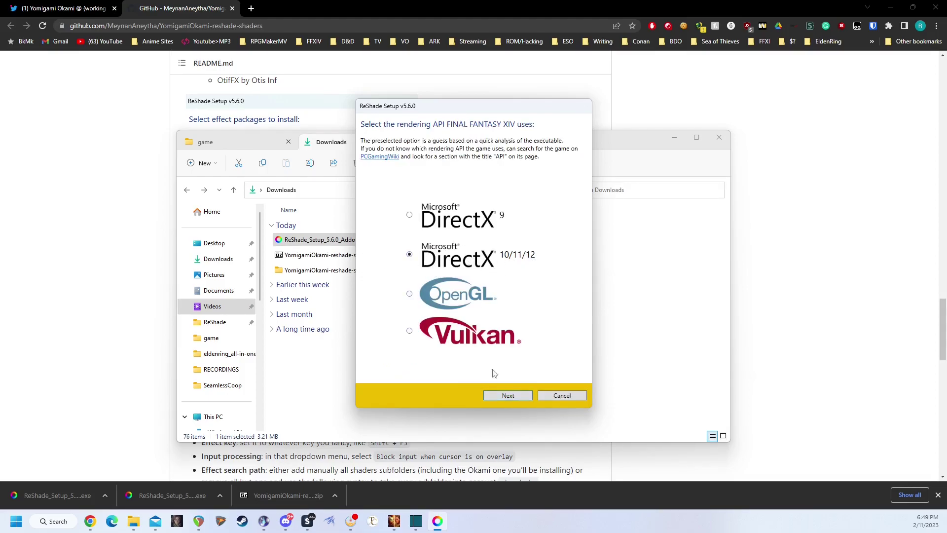
Keep DirectX 10/11/12, modify the existing installation, and skip preset selection.
left_click(503, 395)
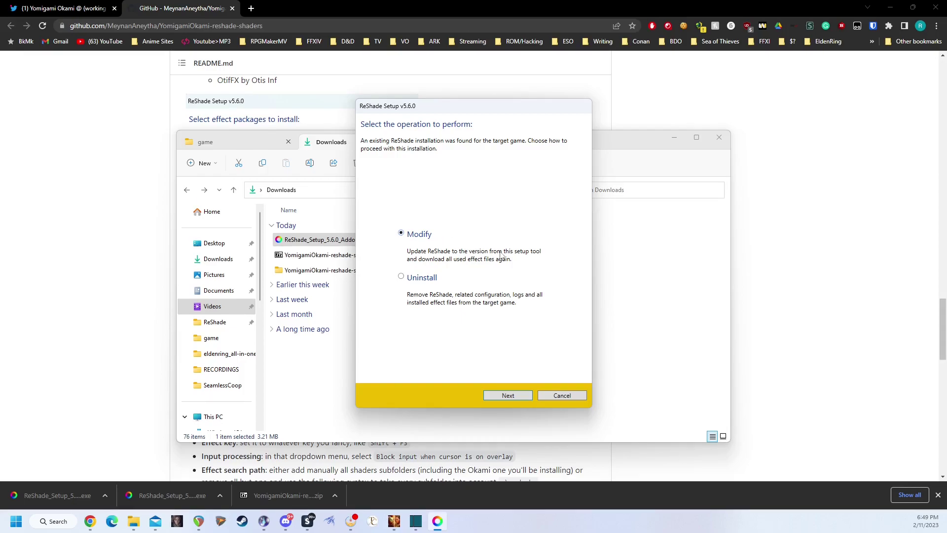
left_click(500, 396)
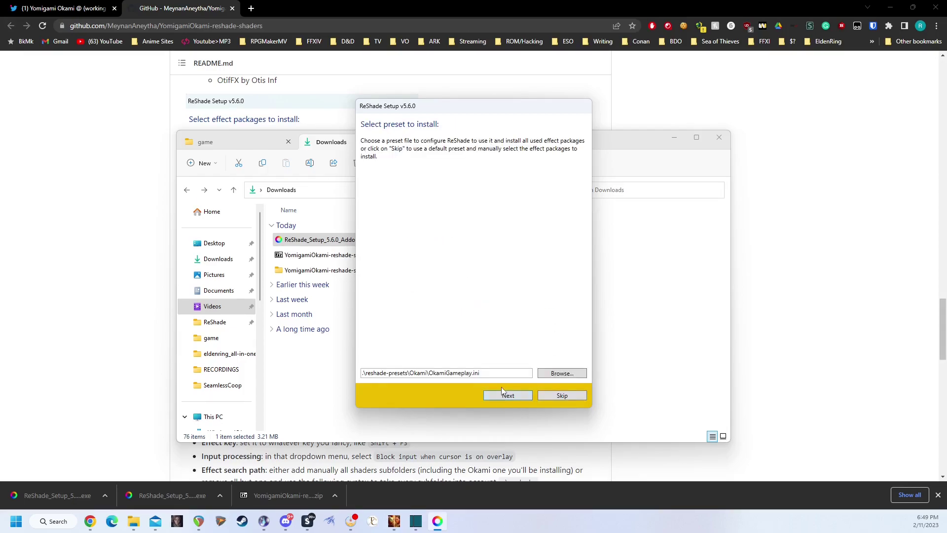
left_click(561, 396)
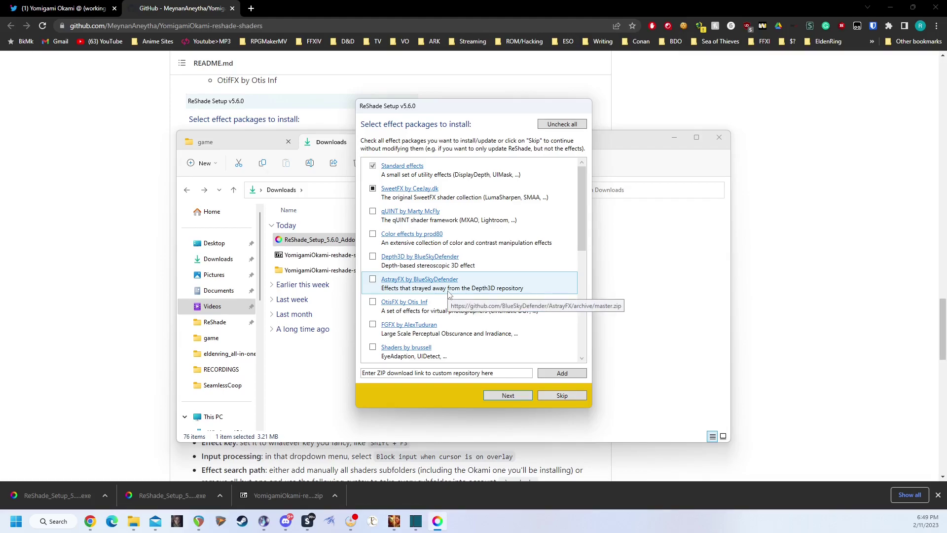
Add the qUINT and Color effects by prod80 packages and download the chosen effect packages.
left_click(799, 237)
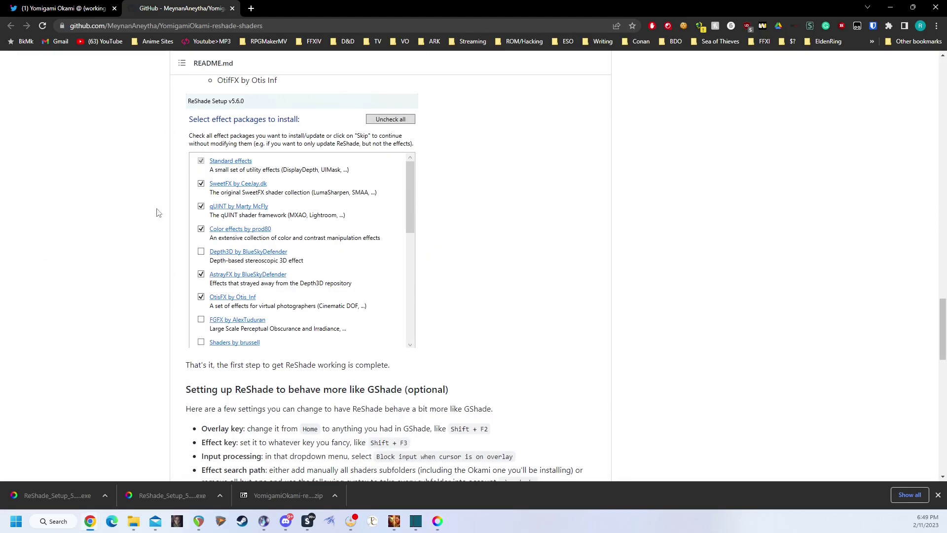
left_click(437, 521)
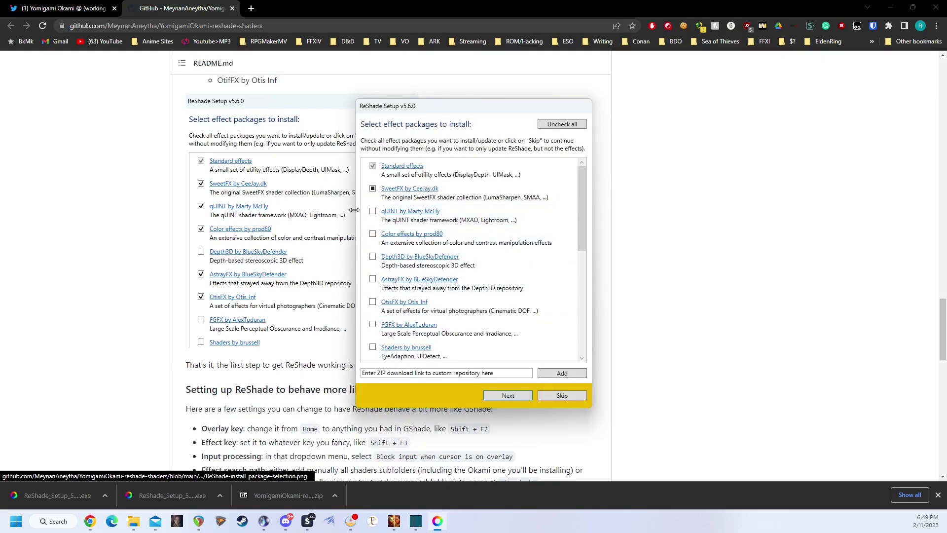
left_click(373, 211)
left_click(373, 235)
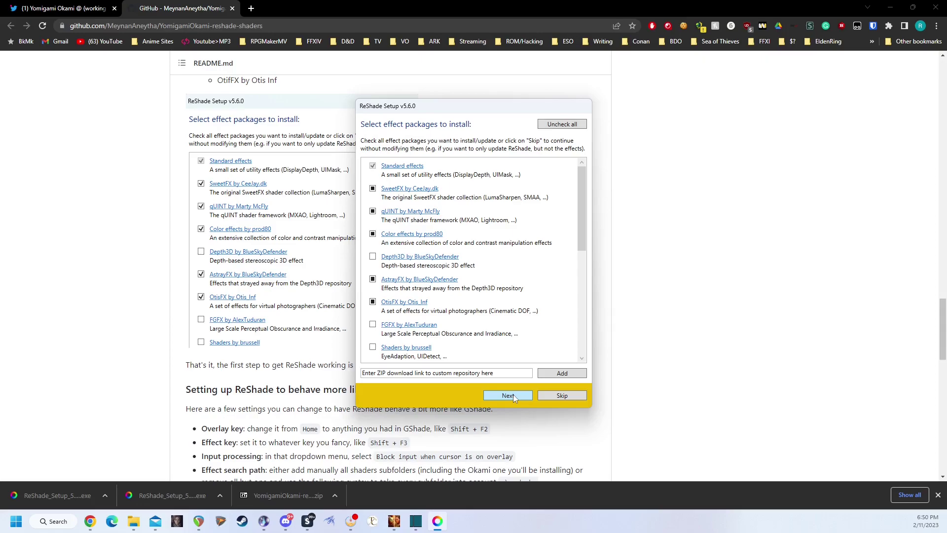
left_click(513, 397)
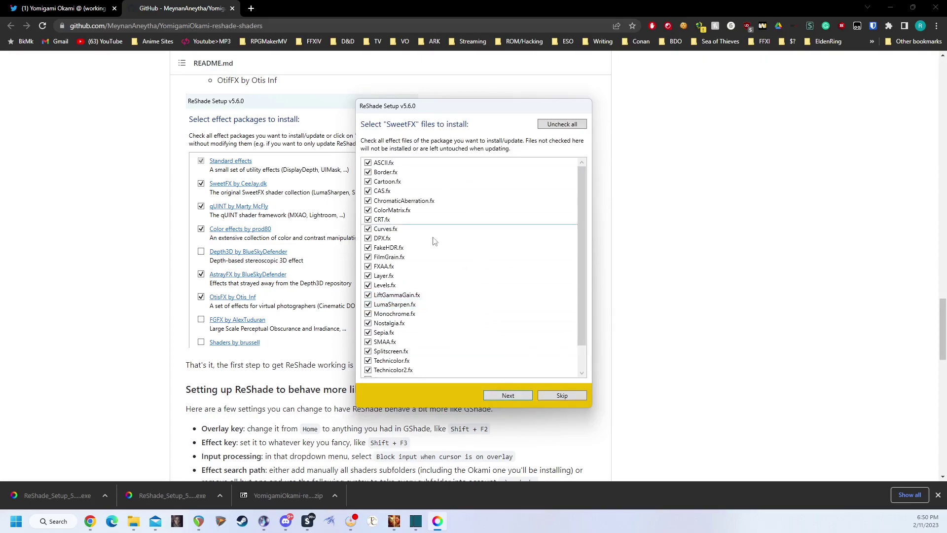
Accept all qUINT, Color effects, AstrayFX and OtisFX files, then close the finished installer.
left_click(499, 397)
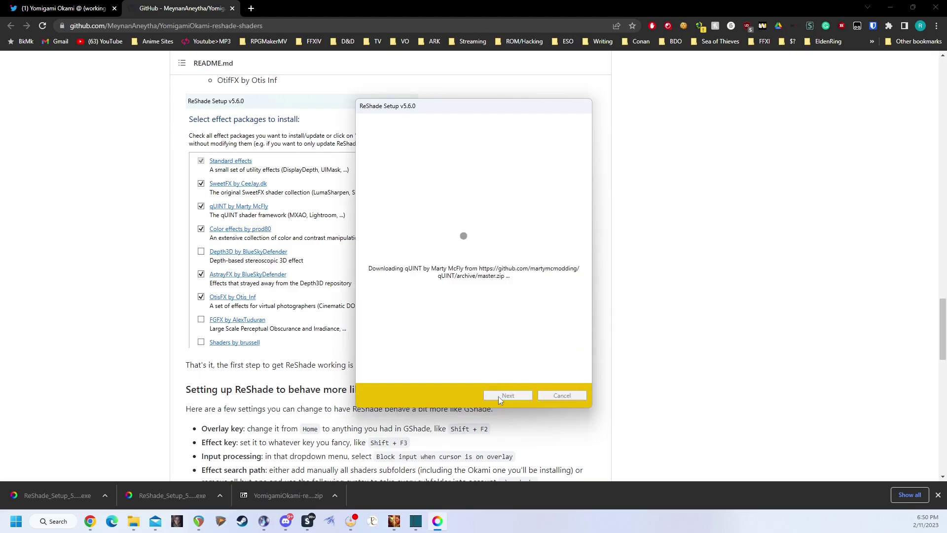
left_click(500, 398)
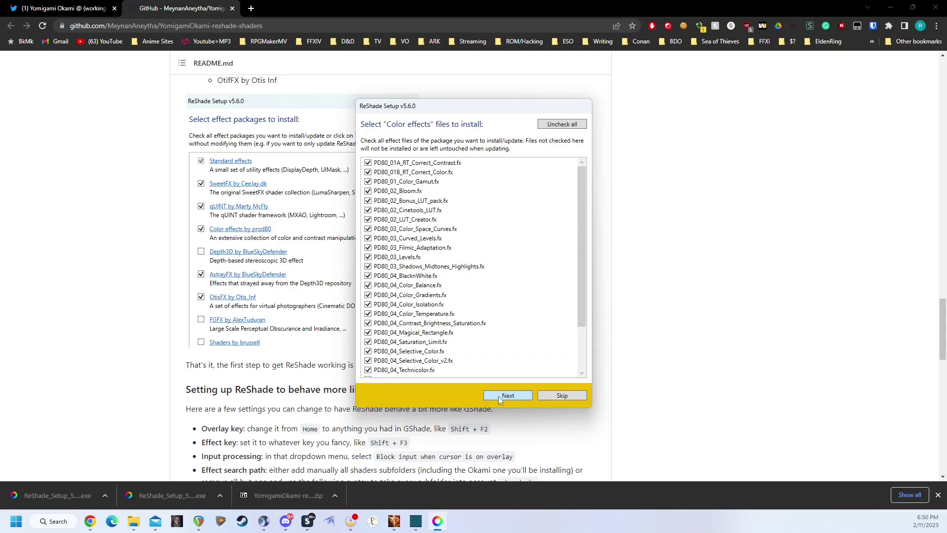
left_click(499, 398)
left_click(500, 398)
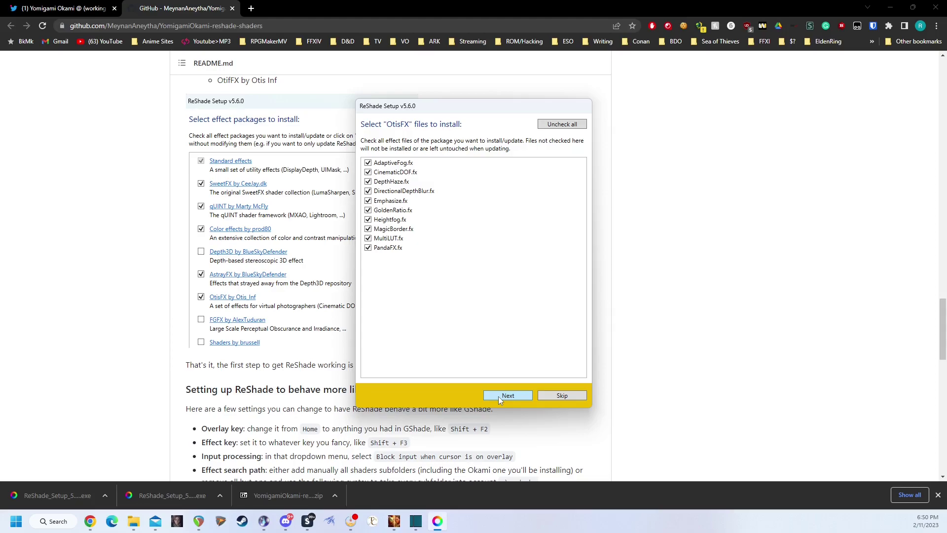
left_click(500, 398)
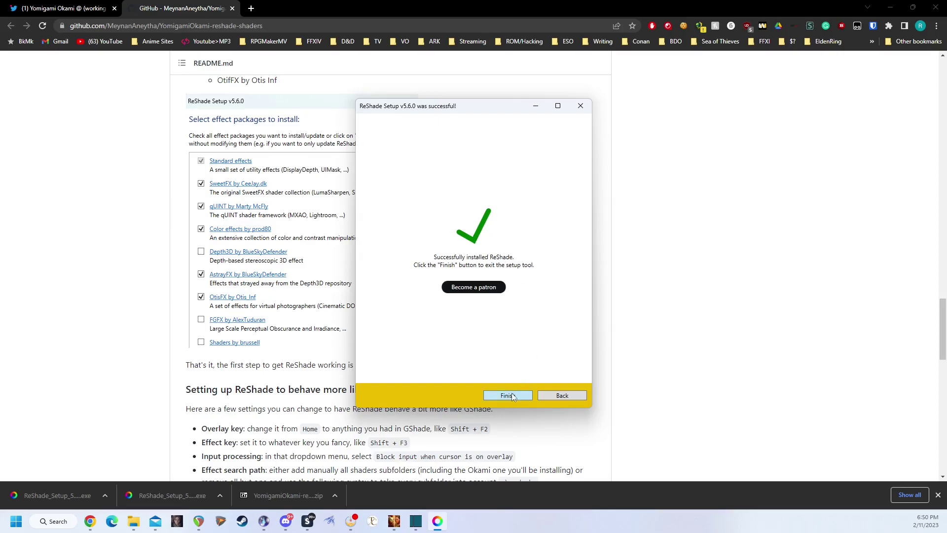
left_click(511, 396)
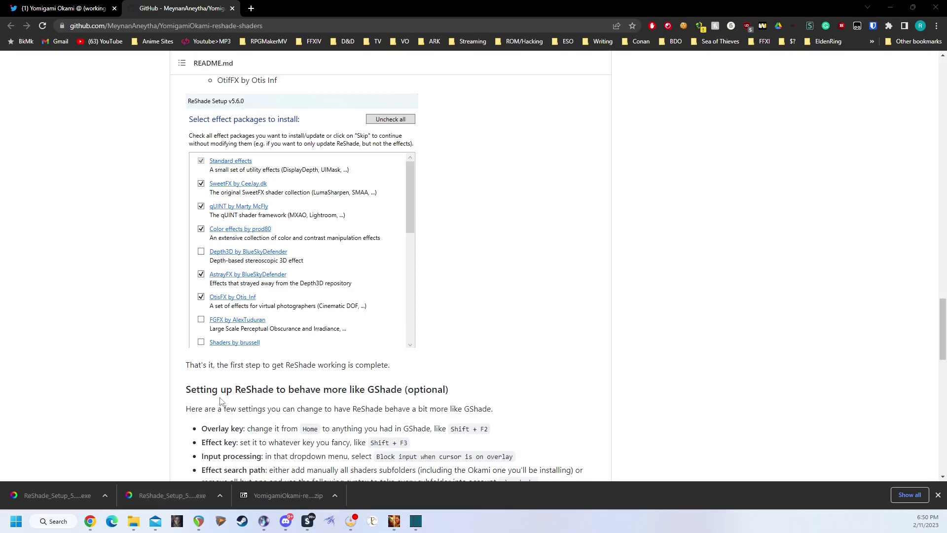
Open the nested YomigamiOkami-reshade-shaders-1.0 folder in Downloads.
left_click(133, 521)
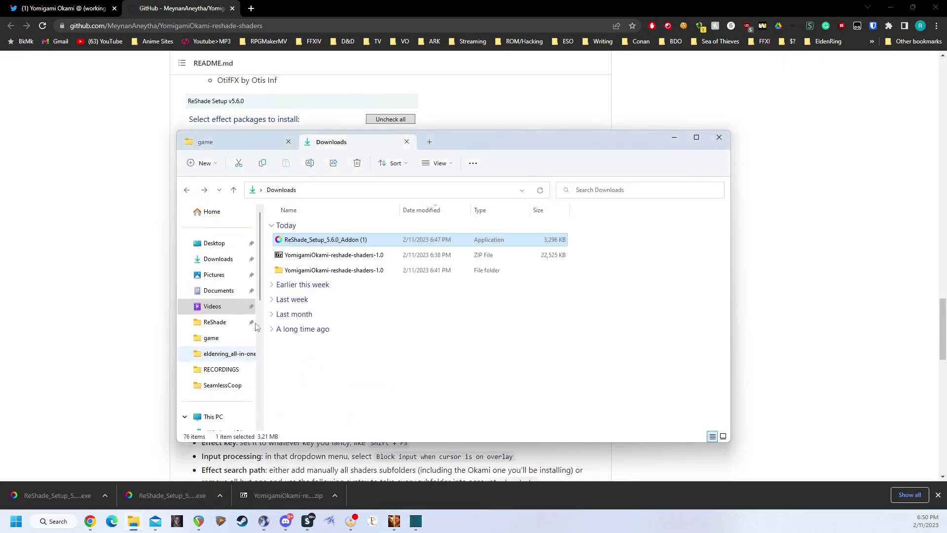
left_click(359, 272)
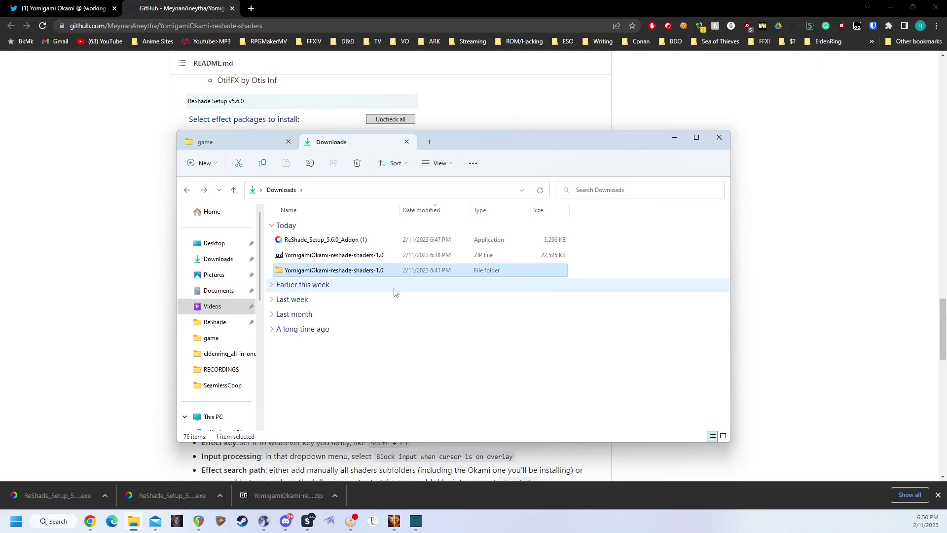
double_click(356, 275)
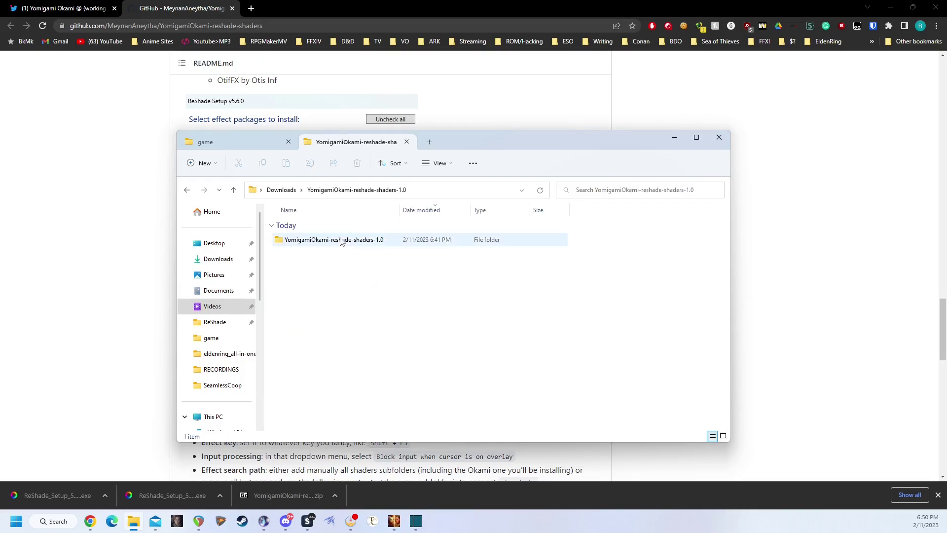
double_click(340, 241)
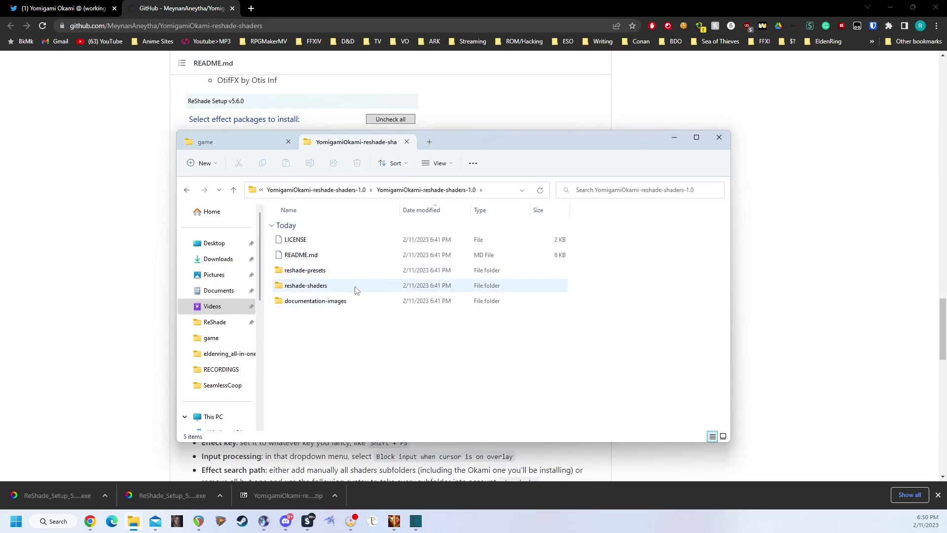
Copy the reshade-presets and reshade-shaders folders and return to the FFXIV game folder.
left_click(313, 288)
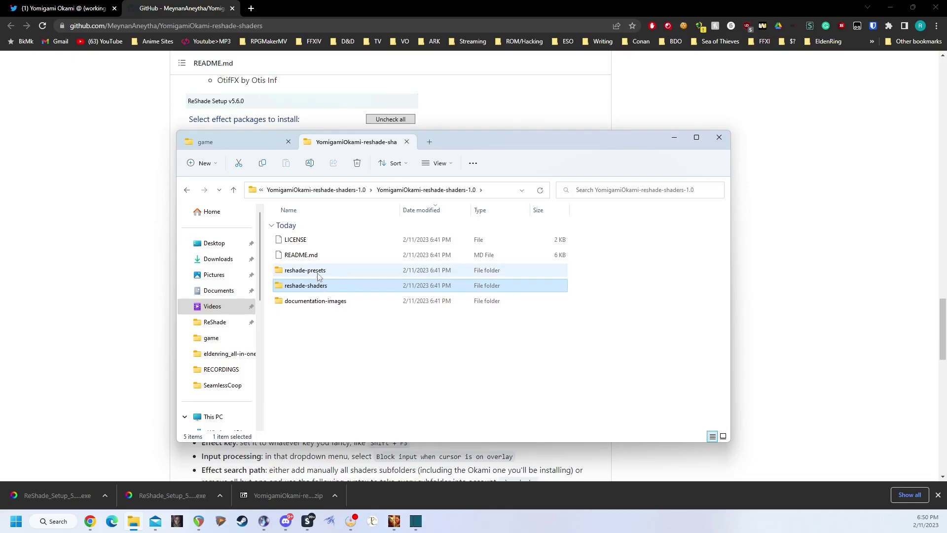
left_click(318, 274, "ctrl")
right_click(317, 275)
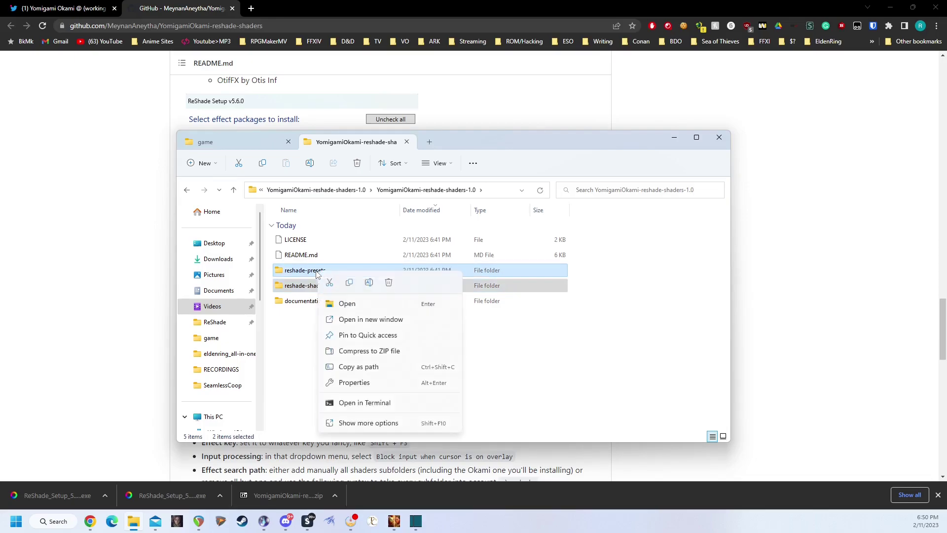
left_click(349, 283)
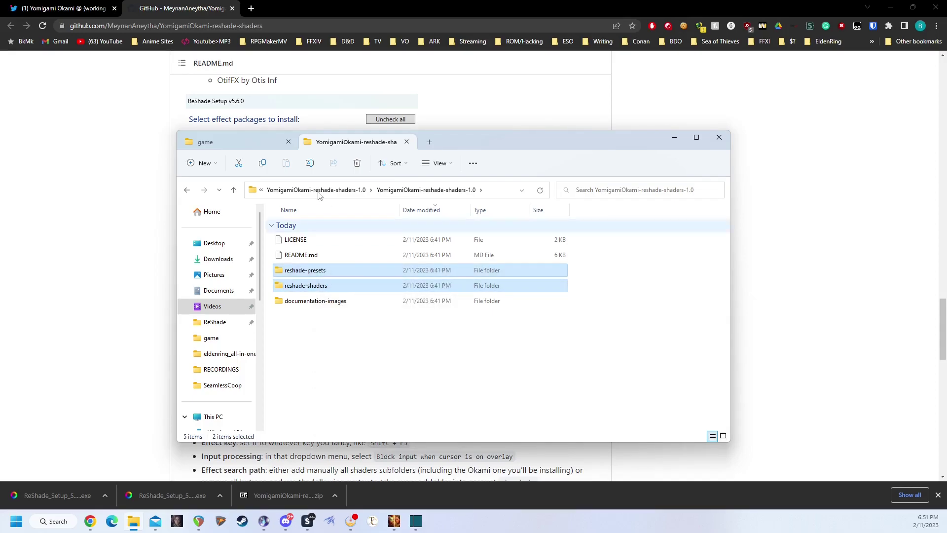
left_click(238, 143)
Paste the two Okami folders into the game folder and open reshade-presets.
right_click(645, 254)
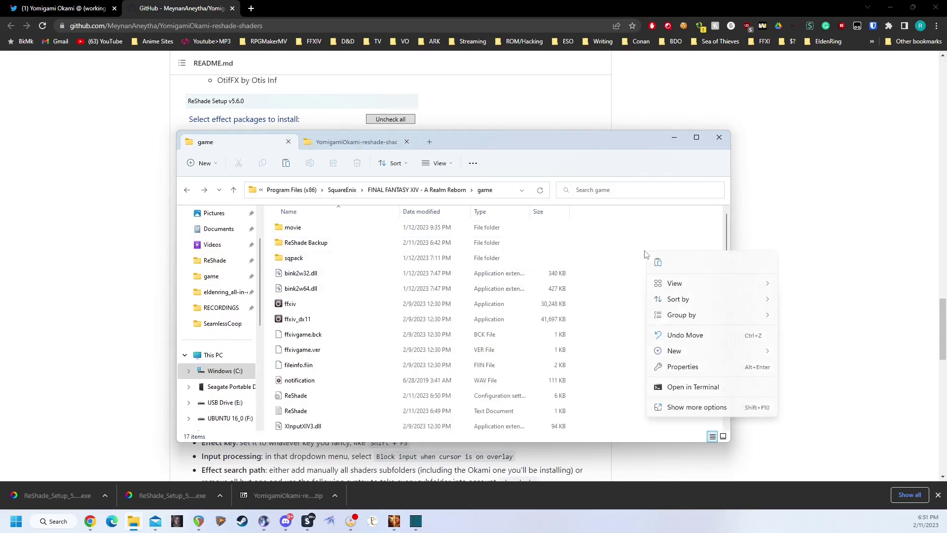
left_click(658, 262)
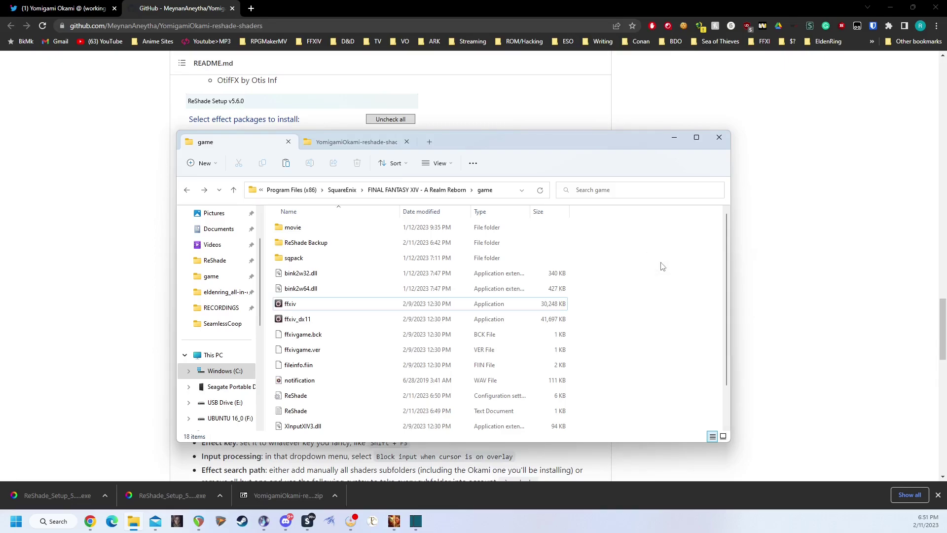
left_click(629, 281)
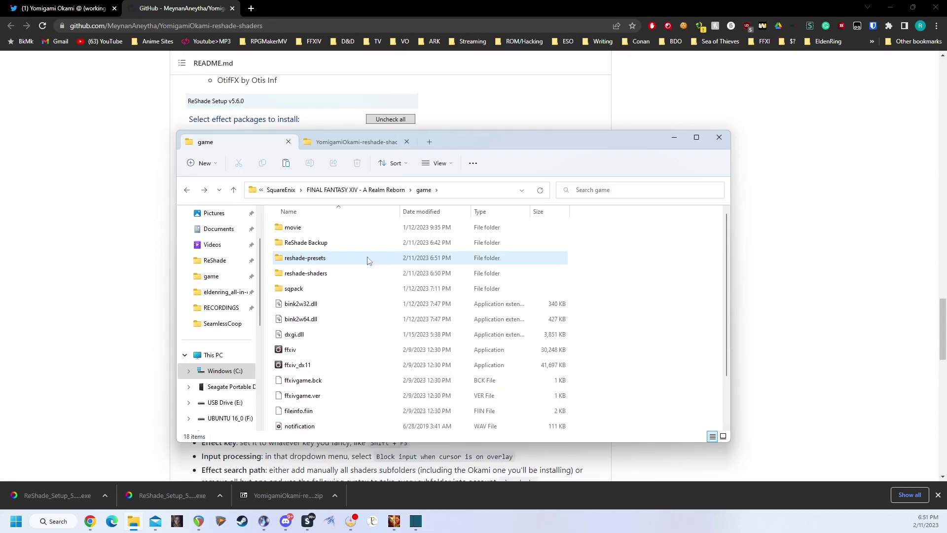
left_click(303, 263)
double_click(303, 263)
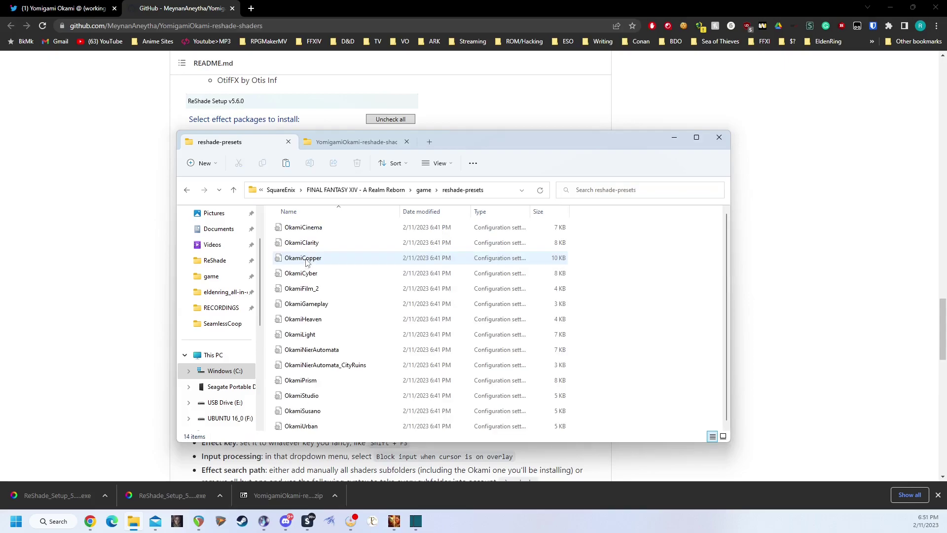
Create a new folder named 'Okami' inside reshade-presets.
right_click(656, 250)
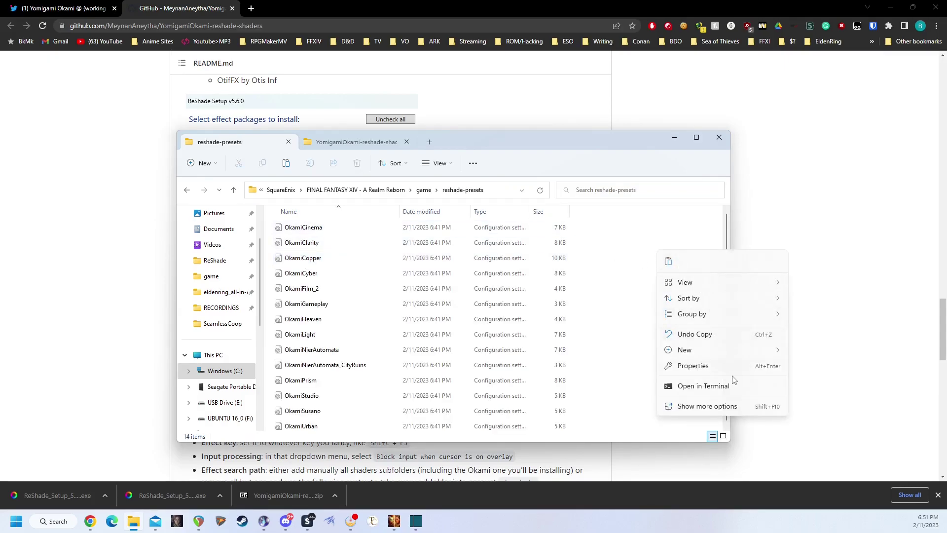
mouse_move(783, 353)
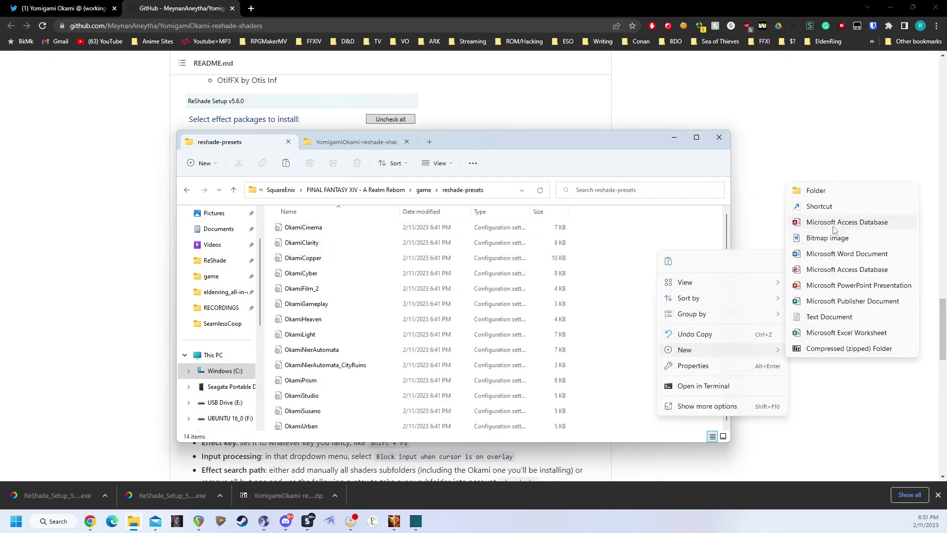
left_click(818, 193)
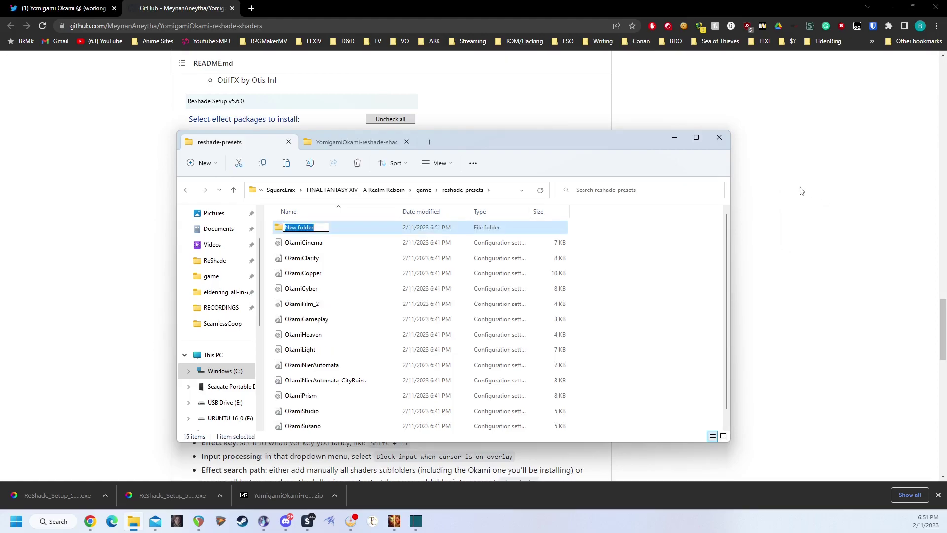
type("Okami")
left_click(611, 272)
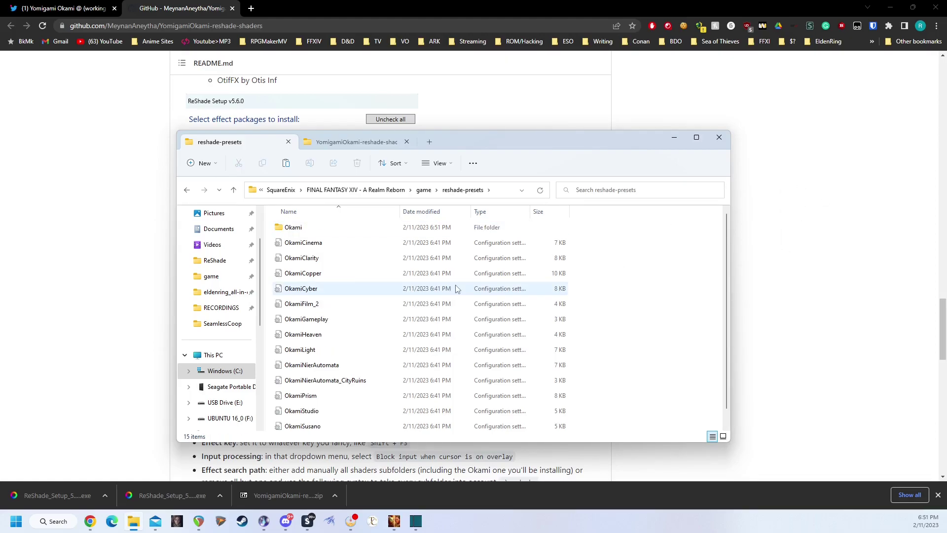
Move all 14 presets, OkamiCinema through OkamiUrban, into the Okami folder.
left_click(315, 242)
scroll(340, 345, "down", 1)
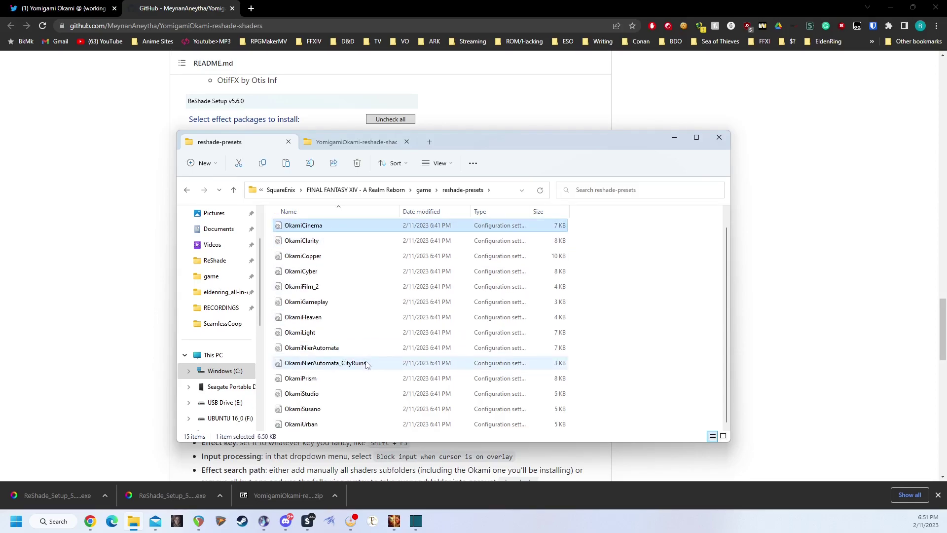
left_click(315, 425, "shift")
scroll(343, 323, "up", 1)
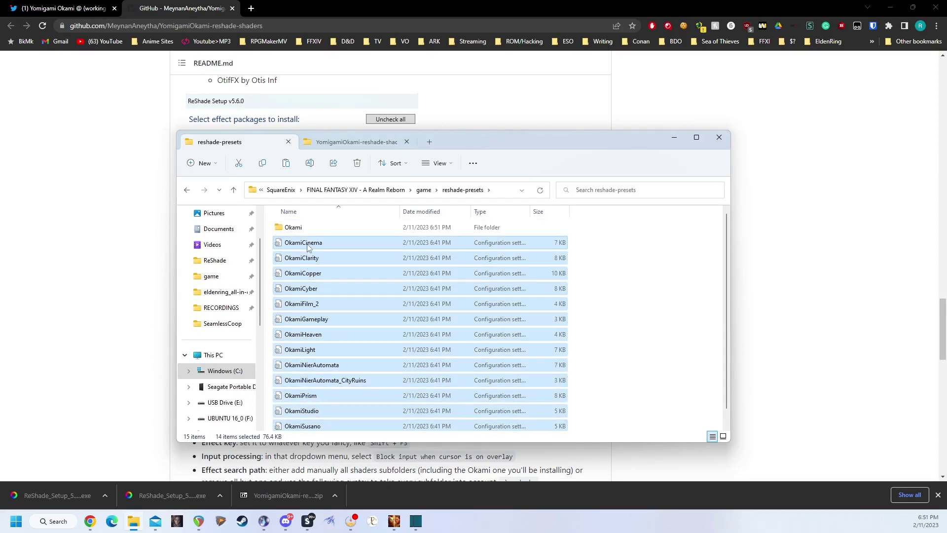
left_click_drag(308, 246, 295, 228)
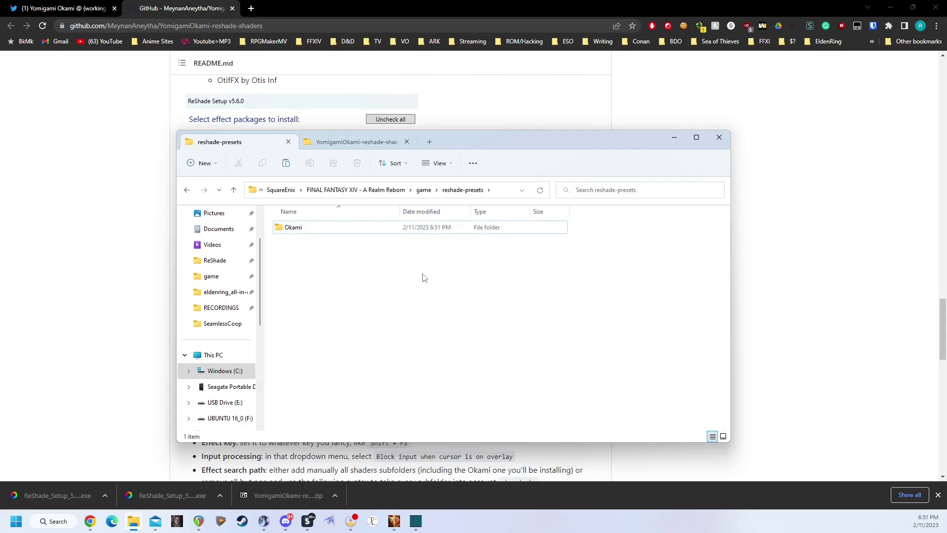